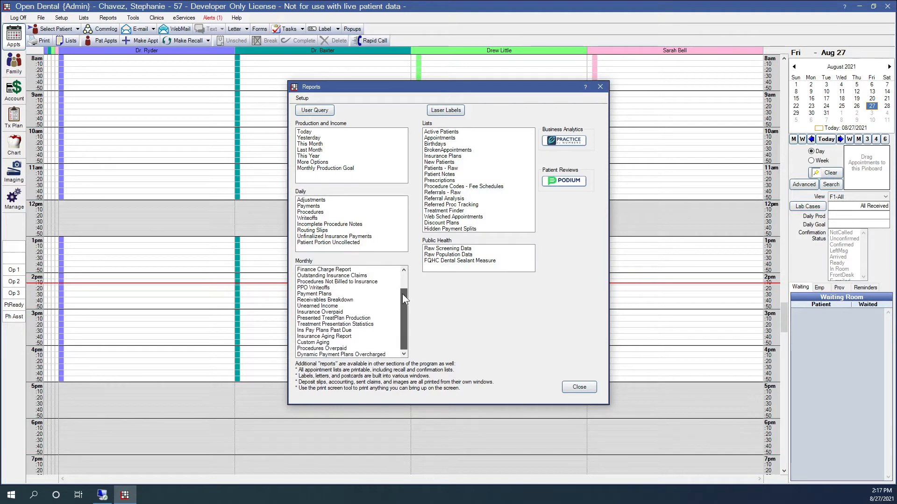
- Open the Procedures Overpaid report with a start date of 07/27/2021
double_click(346, 348)
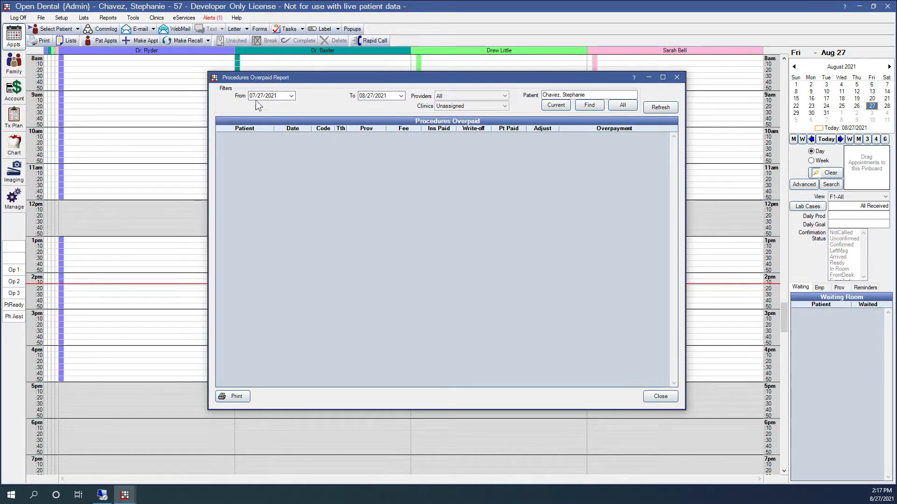
left_click(291, 96)
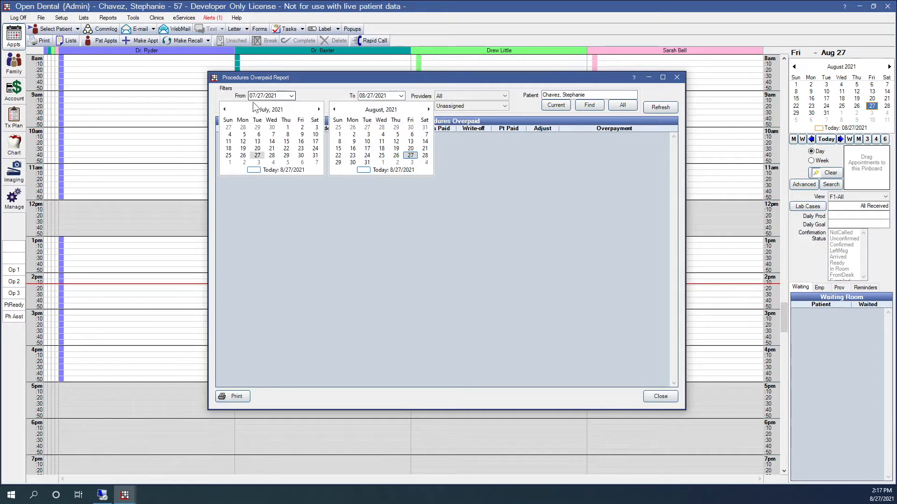
left_click(225, 110)
left_click(225, 110)
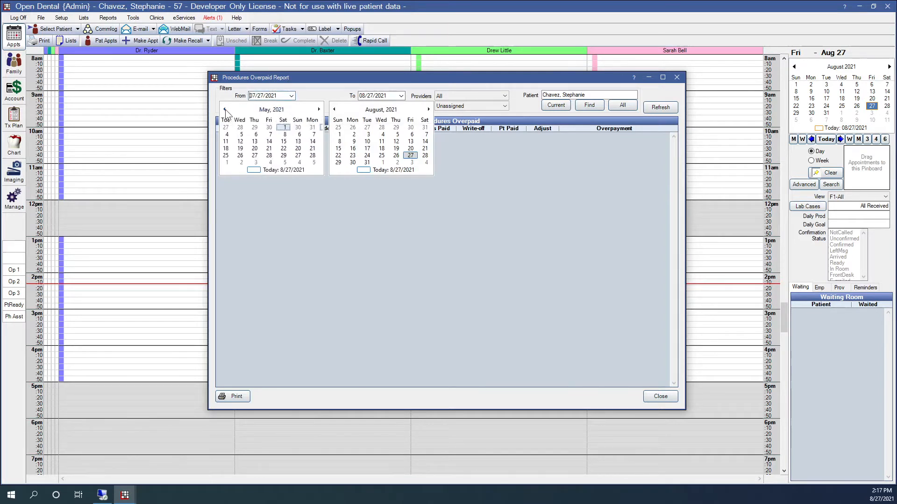
left_click(319, 109)
left_click(319, 109)
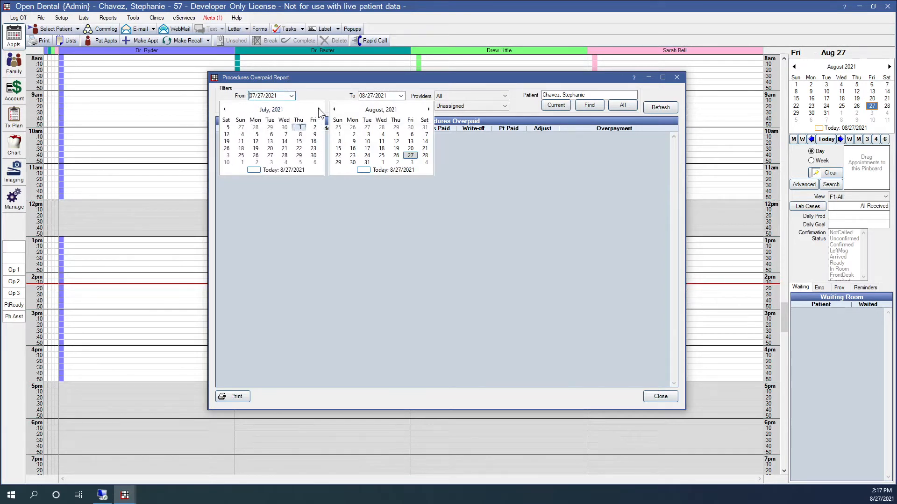
left_click(387, 78)
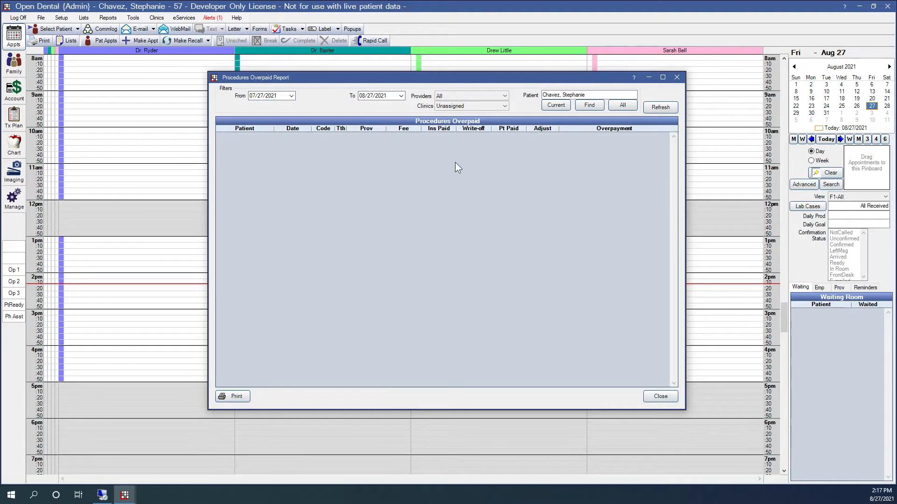
- Set the report filters to all providers, all clinics and all patients
left_click(473, 93)
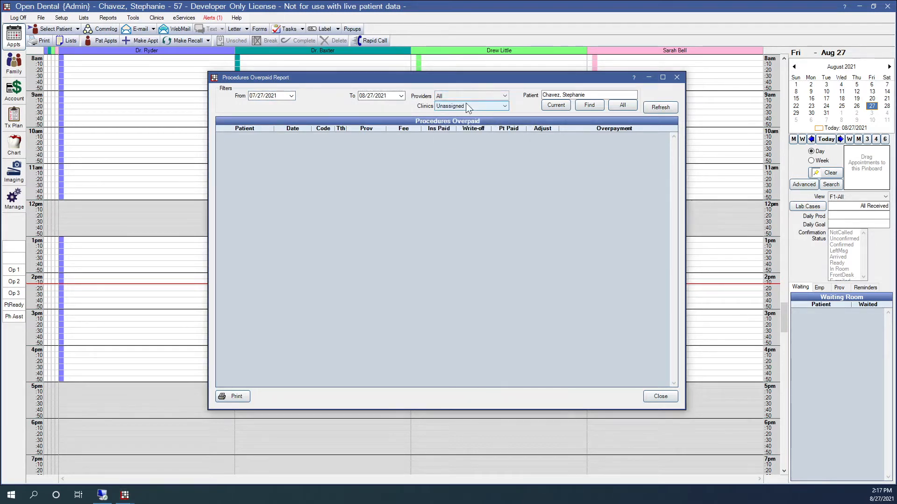
left_click(467, 104)
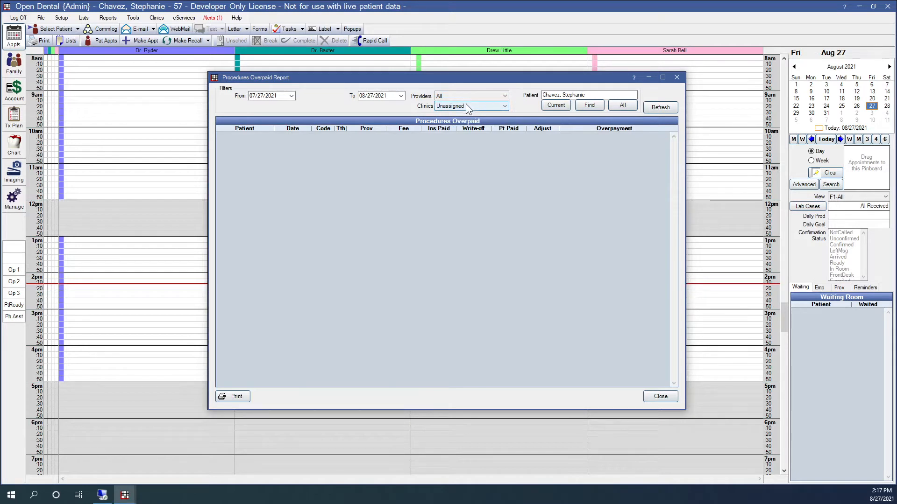
left_click(466, 105)
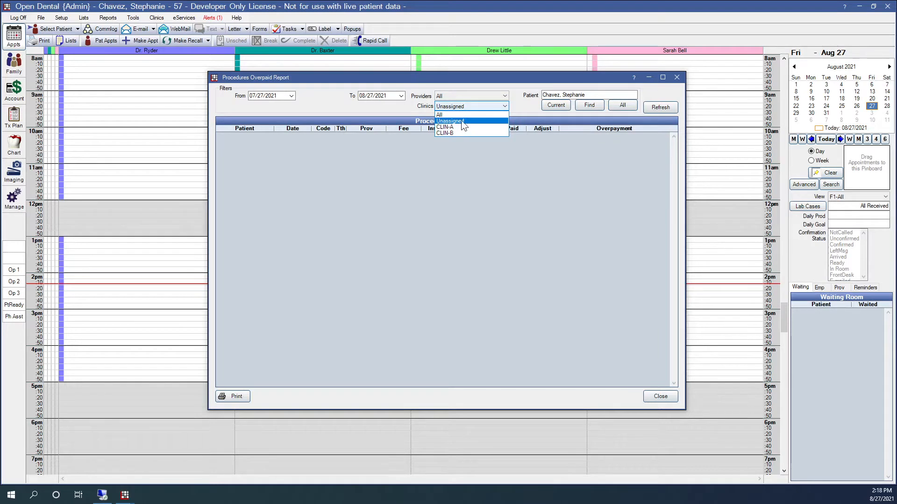
left_click(450, 115)
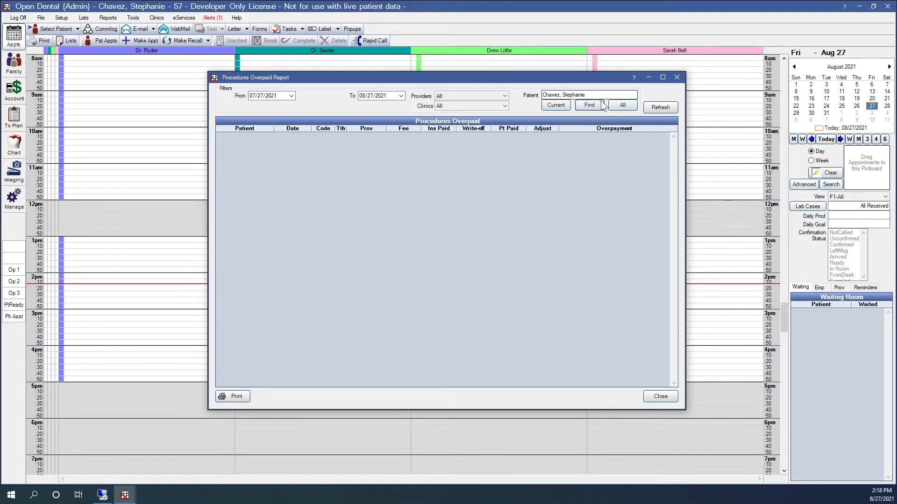
left_click(574, 92)
left_click(589, 107)
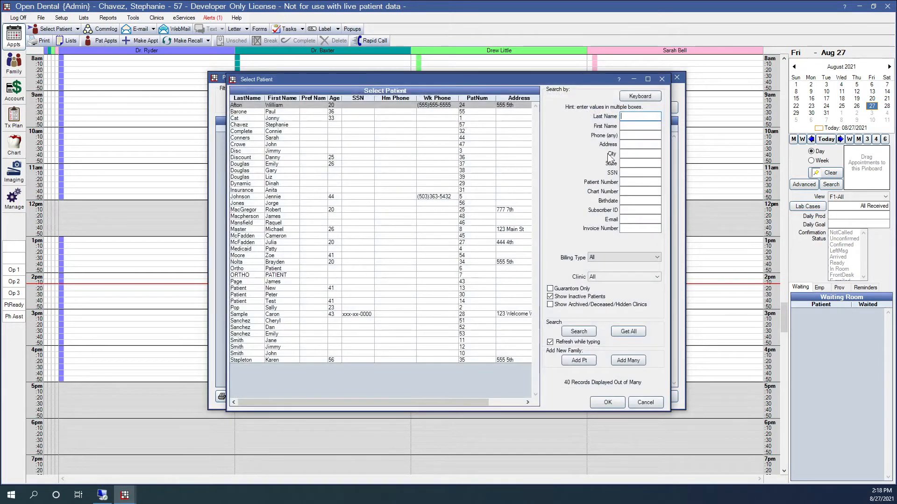
left_click(645, 402)
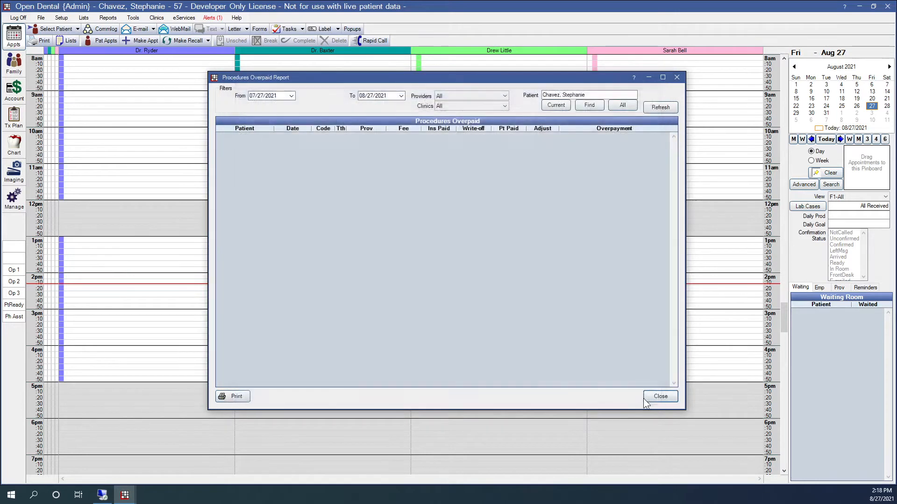
left_click(624, 105)
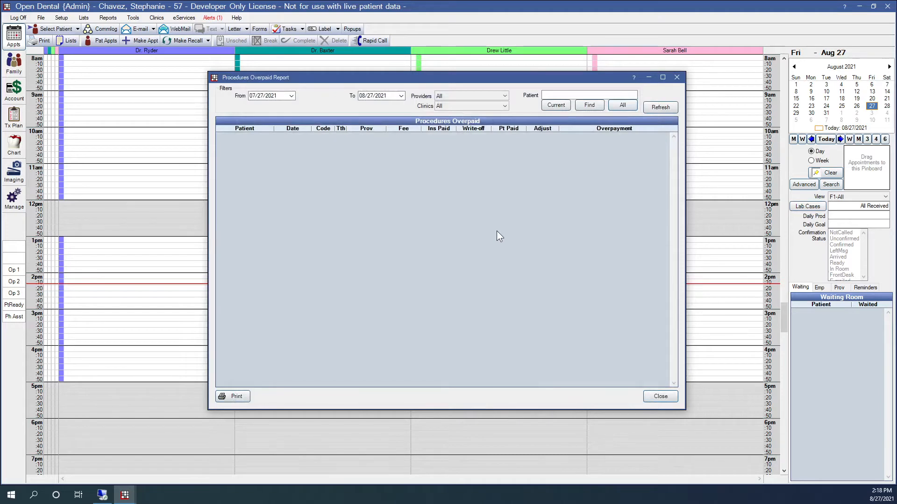
- Refresh the report to list the 18 overpaid procedures from 08/05 to 08/27/2021
left_click(661, 107)
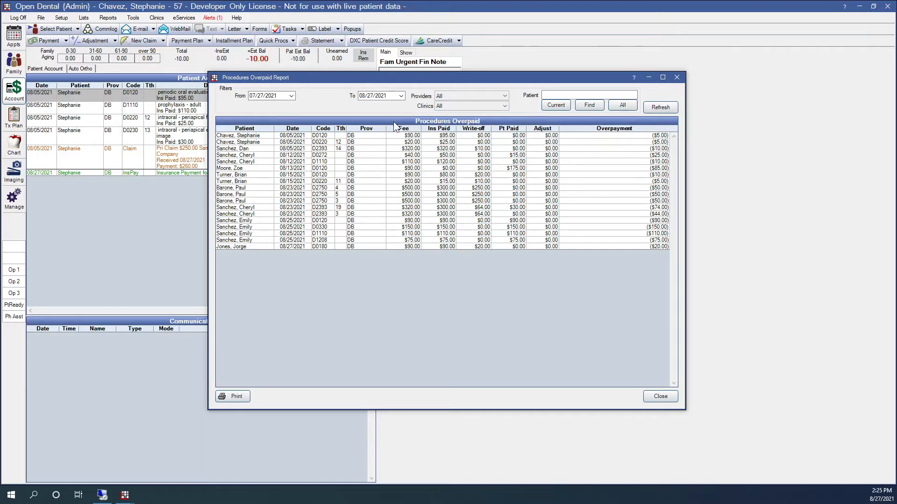
- Go to the first overpaid row's account and select its 08/05/2021 D0120 evaluation
right_click(360, 134)
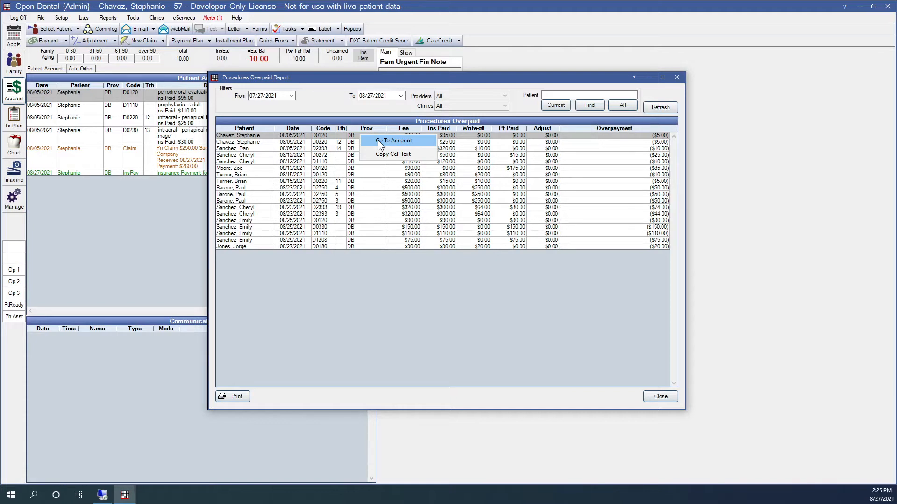
left_click(377, 140)
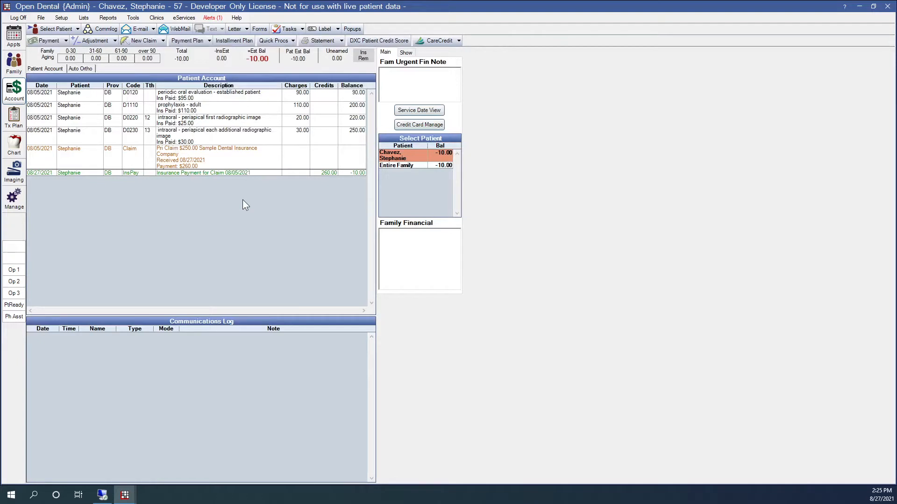
left_click(208, 93)
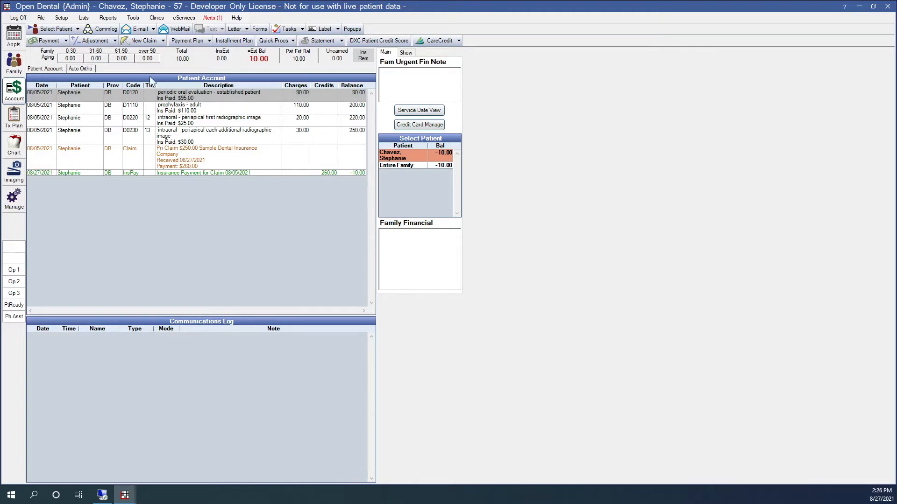
- Add a 5.00 Misc Pos Adjustment noted 'Fixing procedure fee to correct amount.' to the evaluation
left_click(99, 41)
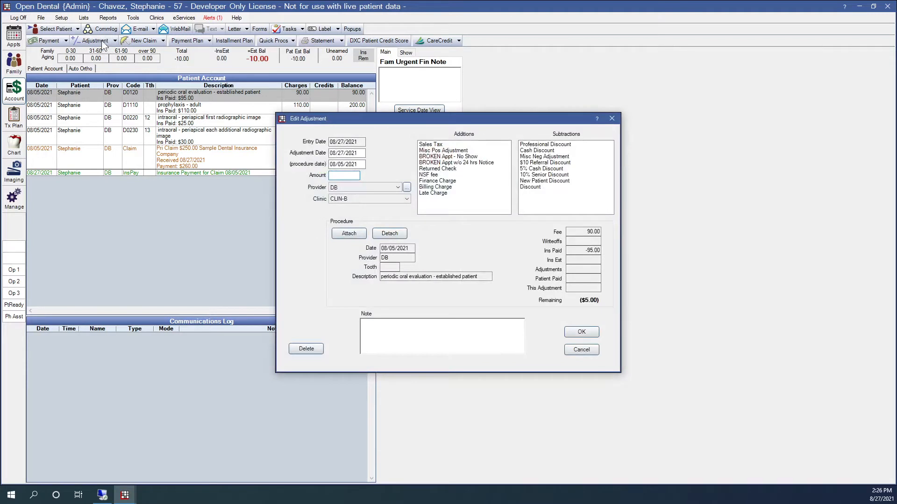
type("5.00")
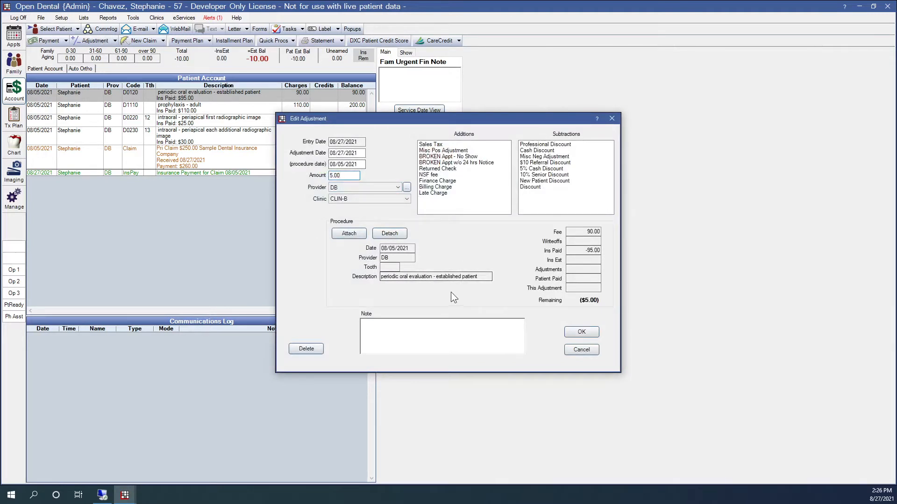
left_click(460, 150)
left_click(419, 334)
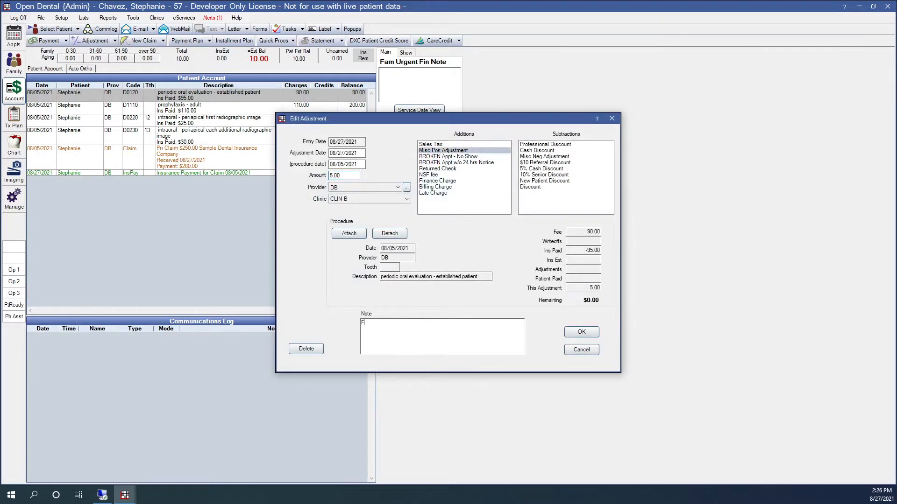
type("Fixing procedure fee to correct amount.")
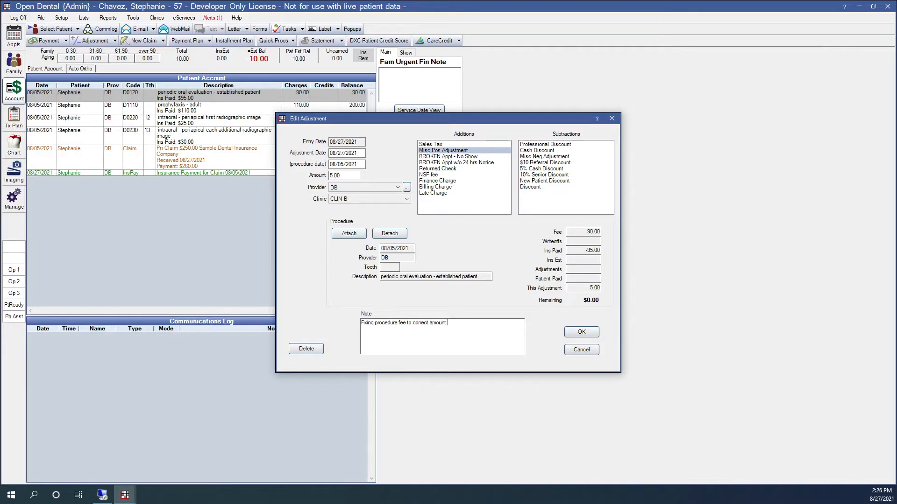
left_click(571, 333)
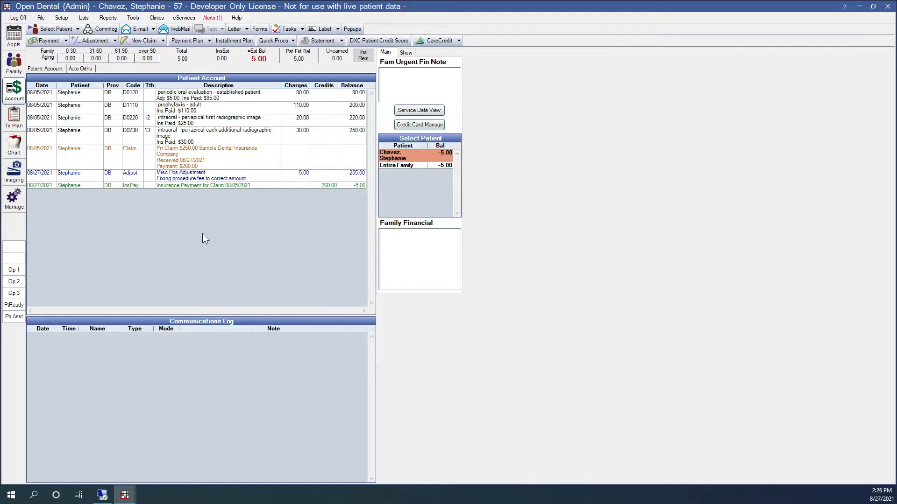
- Refresh the Procedures Overpaid report so the corrected evaluation drops off
mouse_move(125, 495)
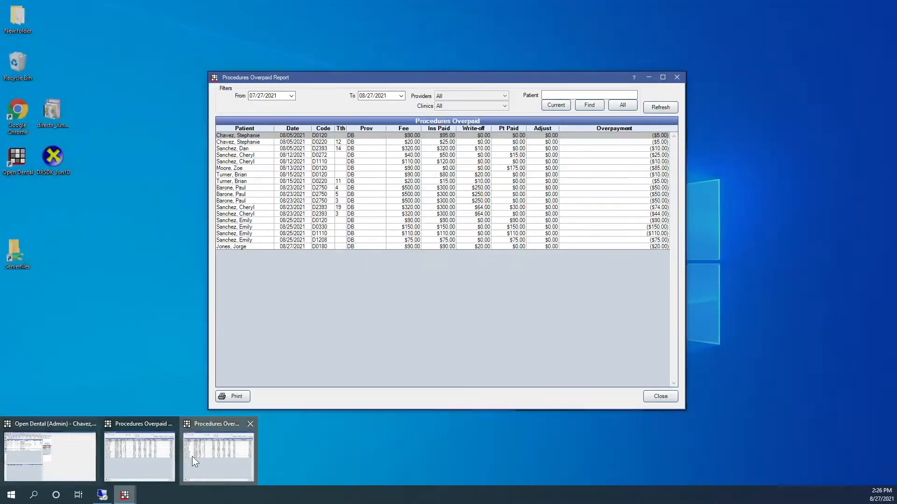
left_click(192, 455)
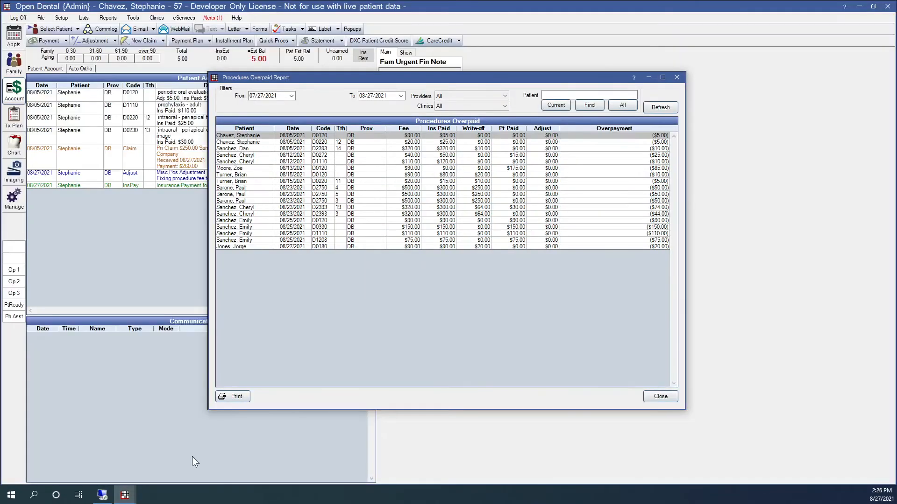
left_click(662, 107)
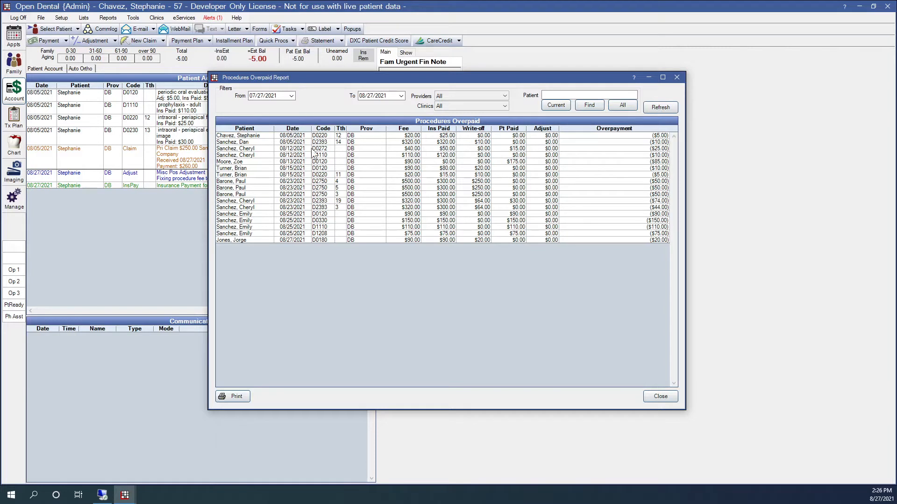
- Review the report's print preview, then close the preview and the report
left_click(236, 396)
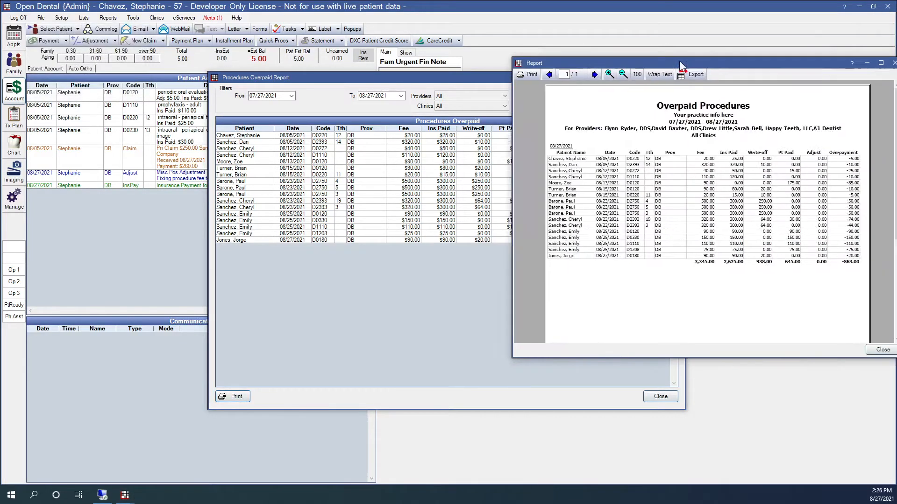
left_click_drag(679, 61, 422, 49)
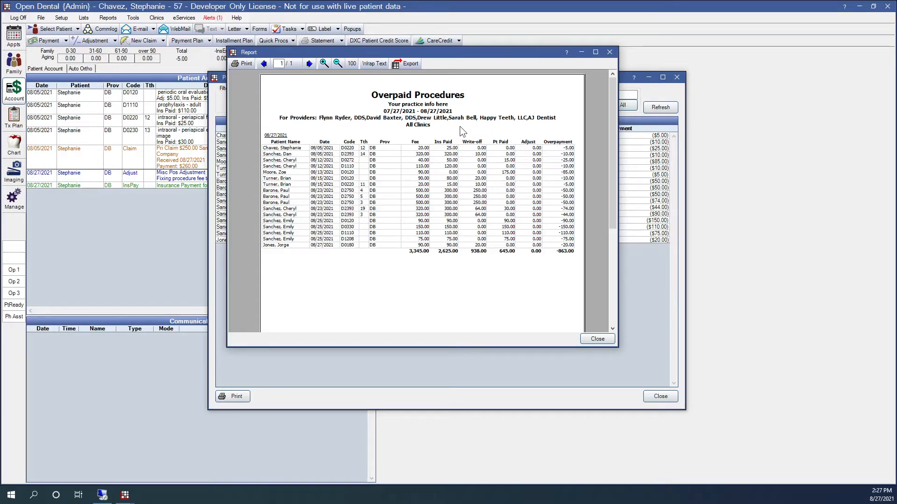
left_click(598, 339)
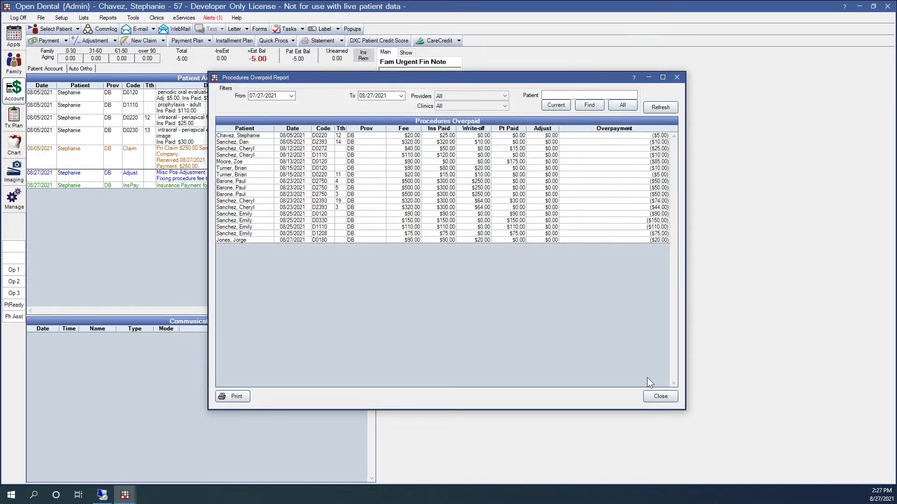
left_click(655, 395)
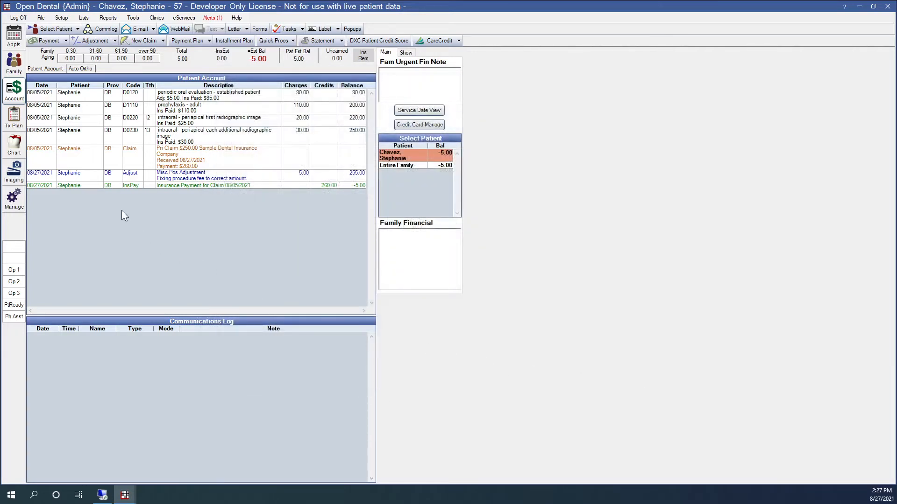
- From the standard Reports list, open the Insurance Overpaid report options
left_click(109, 18)
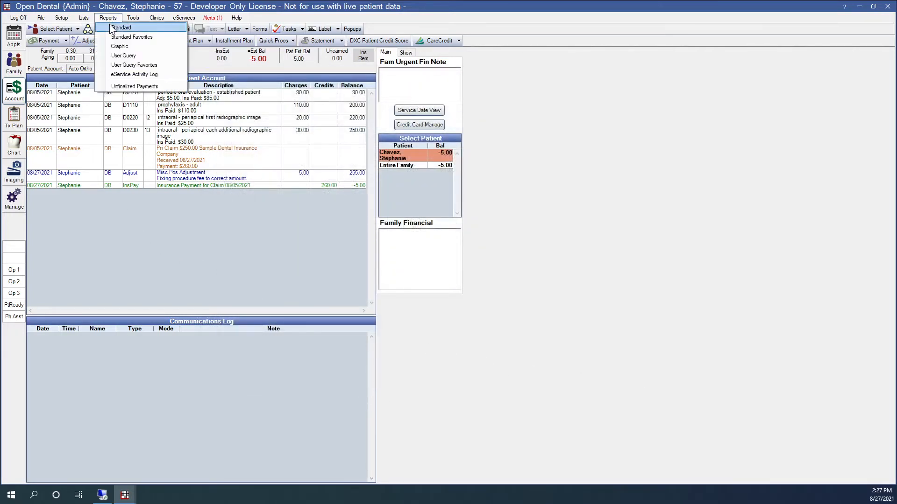
left_click(115, 28)
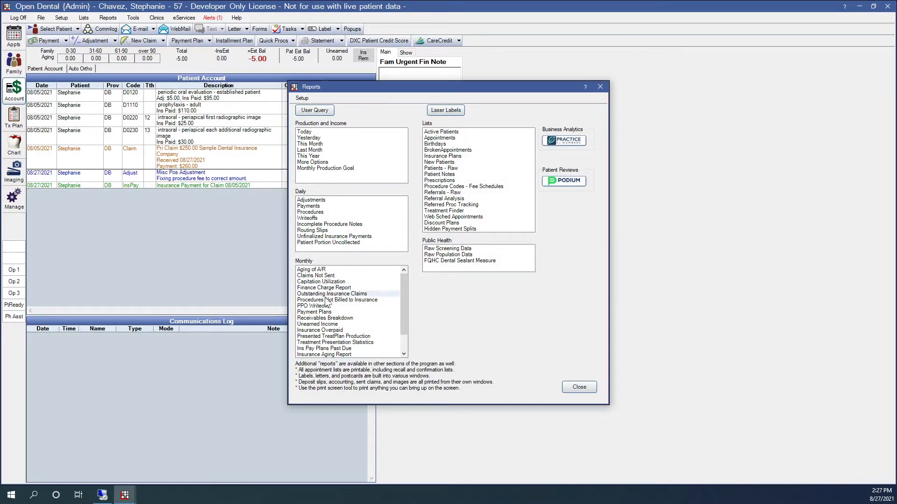
double_click(329, 331)
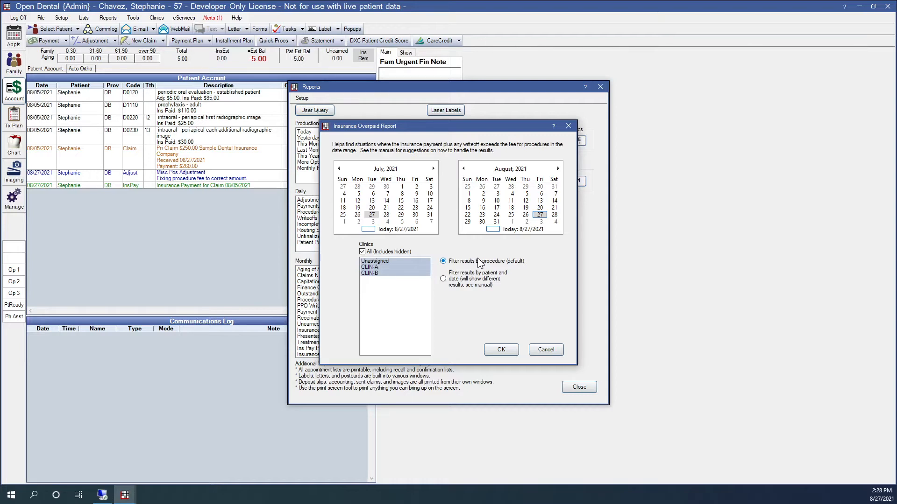
- Run the Insurance Overpaid report filtered by procedure (default)
left_click(475, 279)
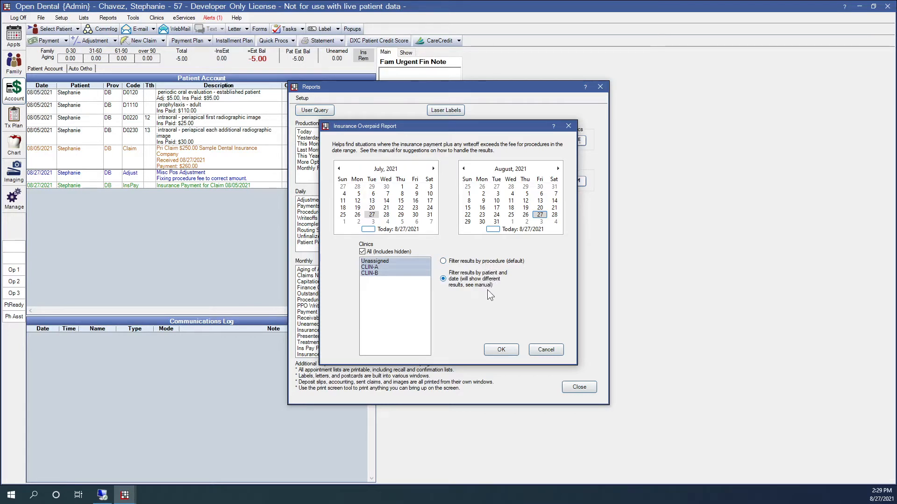
left_click(469, 264)
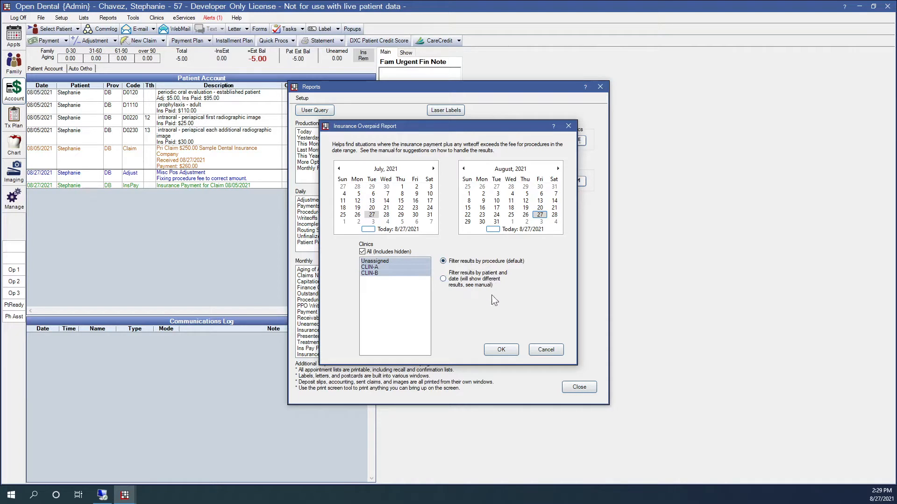
left_click(501, 351)
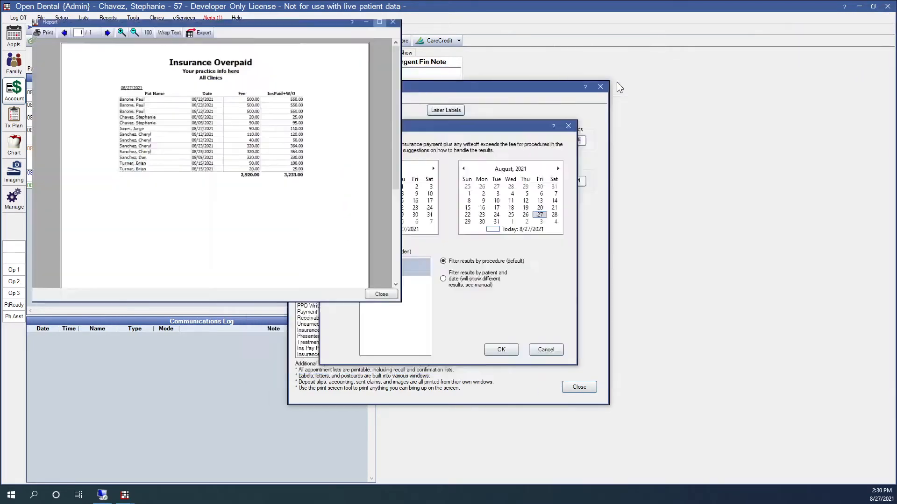
- Maximize the Insurance Overpaid preview to review its 13 procedures, then close it
left_click(619, 80)
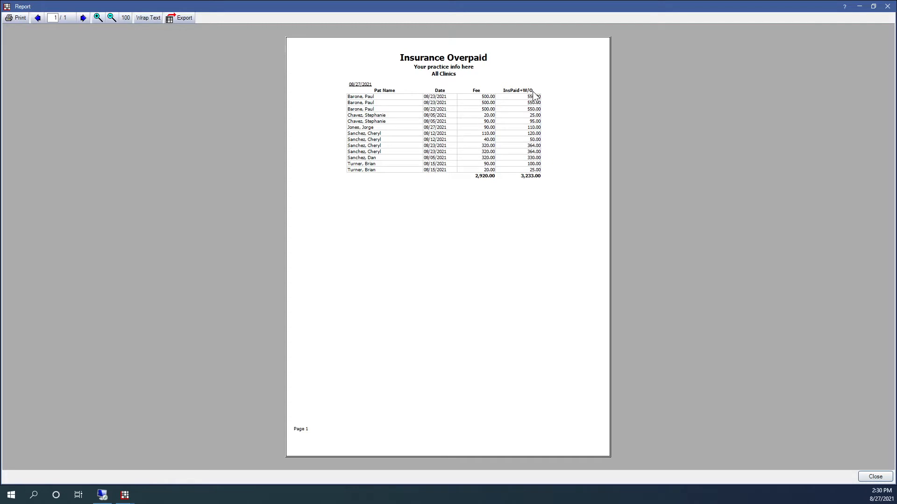
left_click(887, 6)
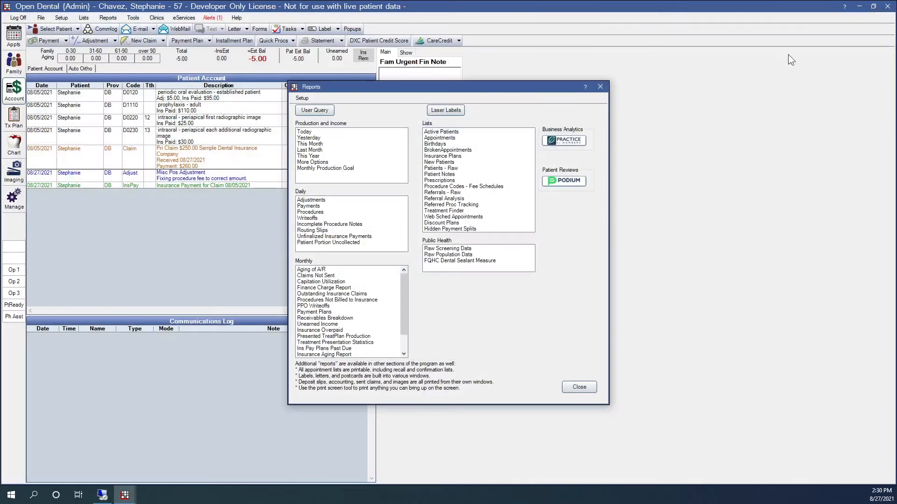
double_click(343, 329)
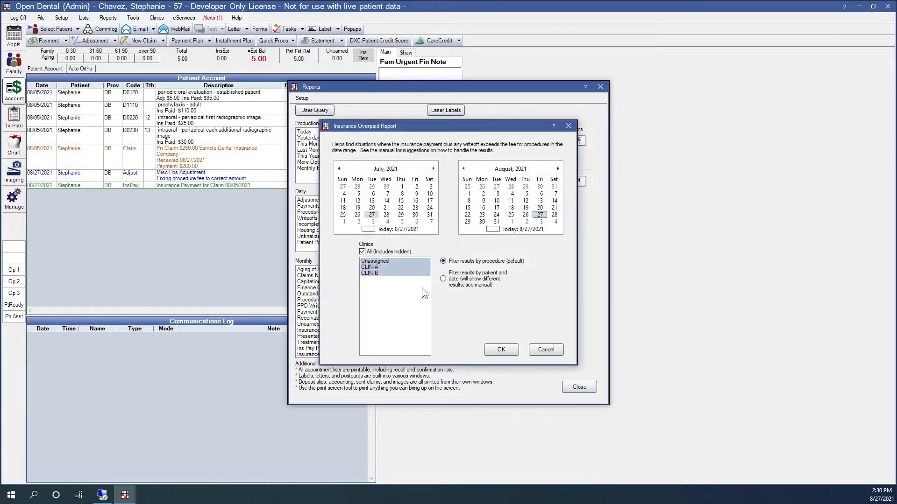
left_click(446, 280)
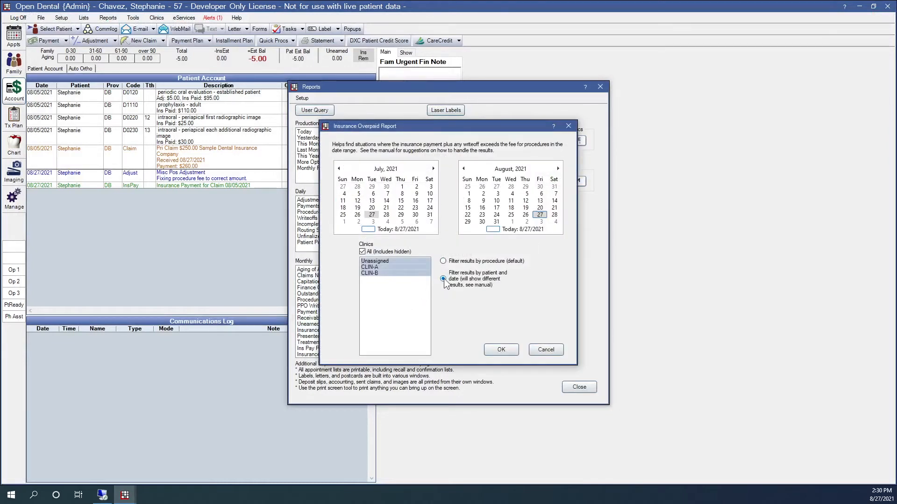
left_click(512, 350)
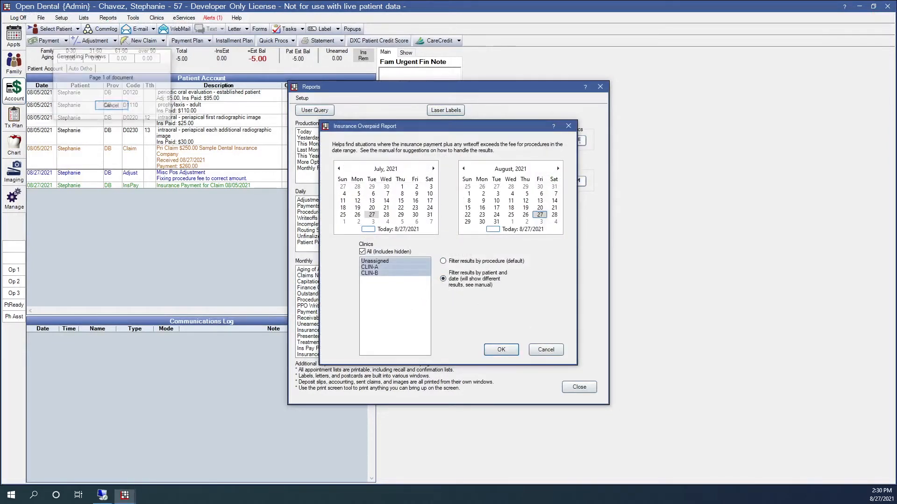
left_click_drag(896, 46, 416, 88)
left_click(592, 88)
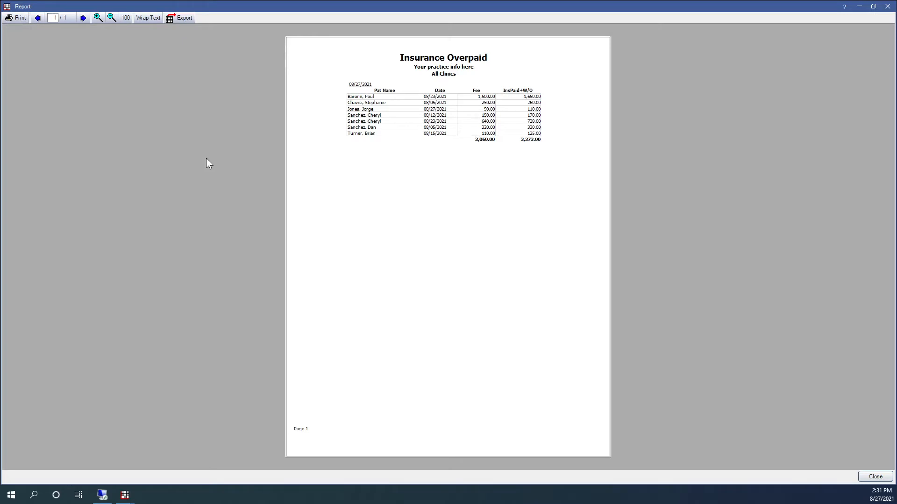
left_click(875, 477)
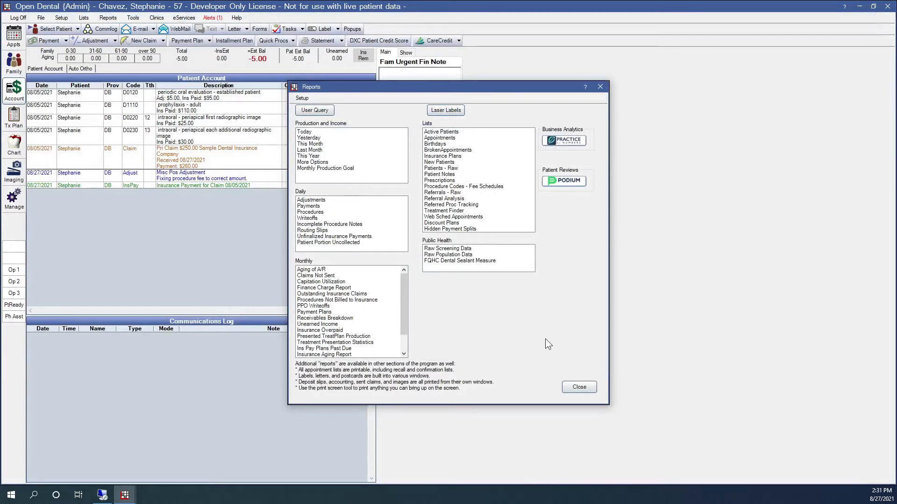
- Rerun Procedures Overpaid for all clinics and patients, then open the $85 overpaid row's account
left_click_drag(405, 295, 403, 310)
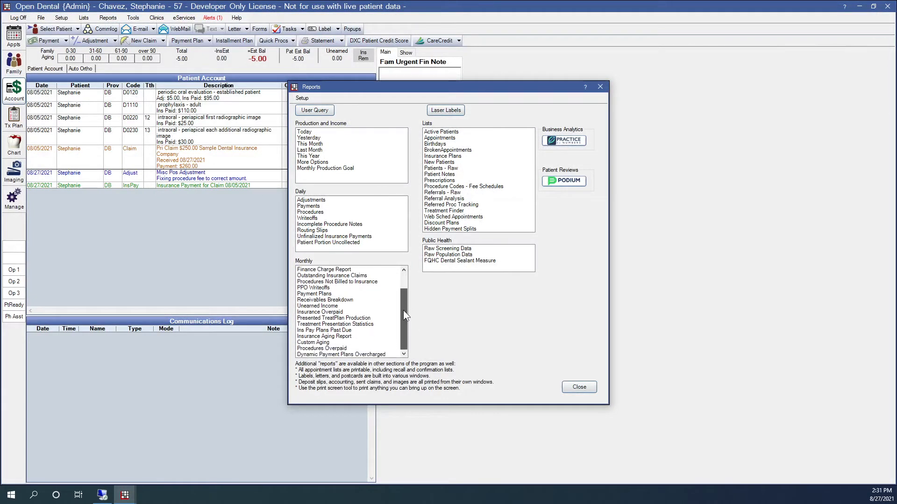
left_click(350, 350)
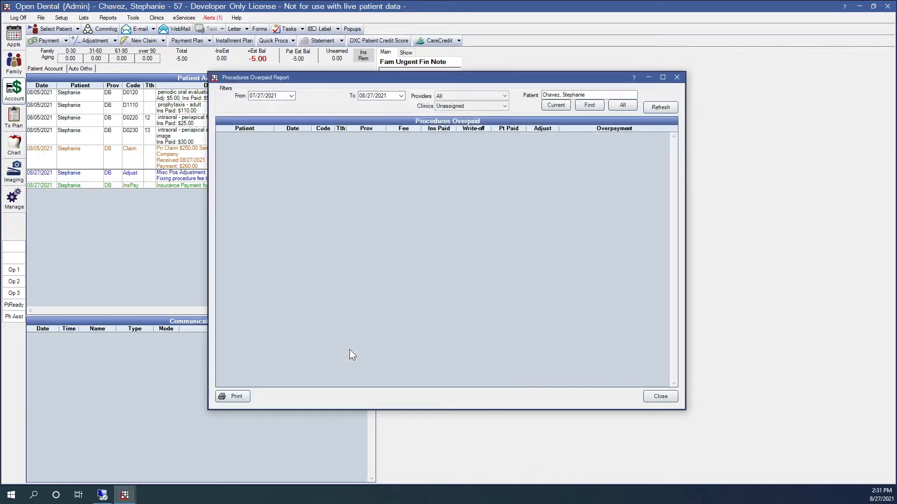
left_click(450, 108)
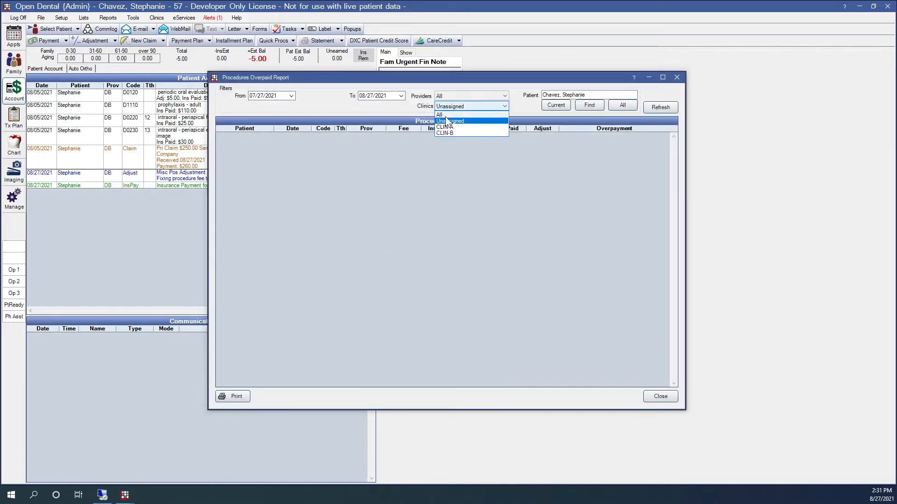
left_click(445, 116)
left_click(622, 105)
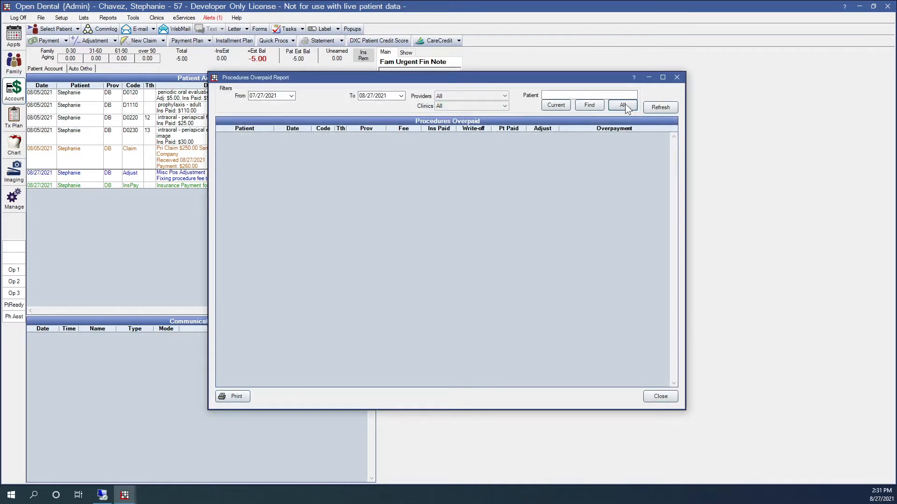
left_click(660, 107)
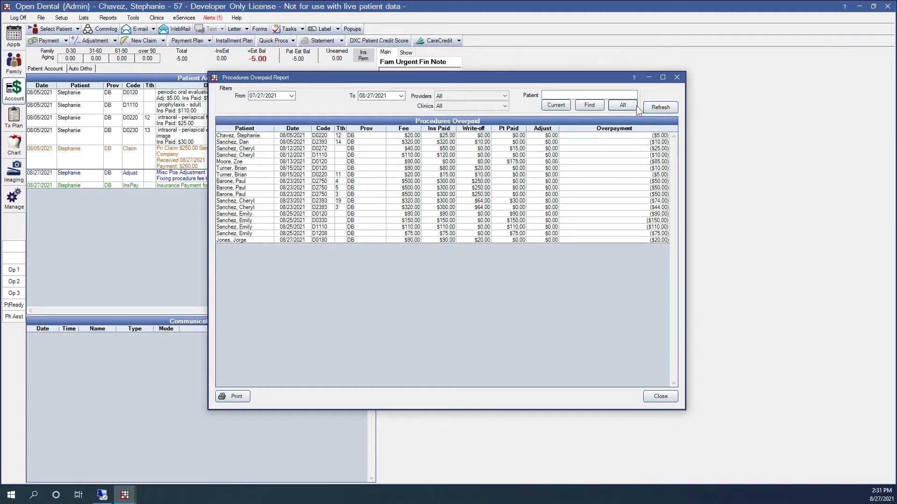
right_click(254, 162)
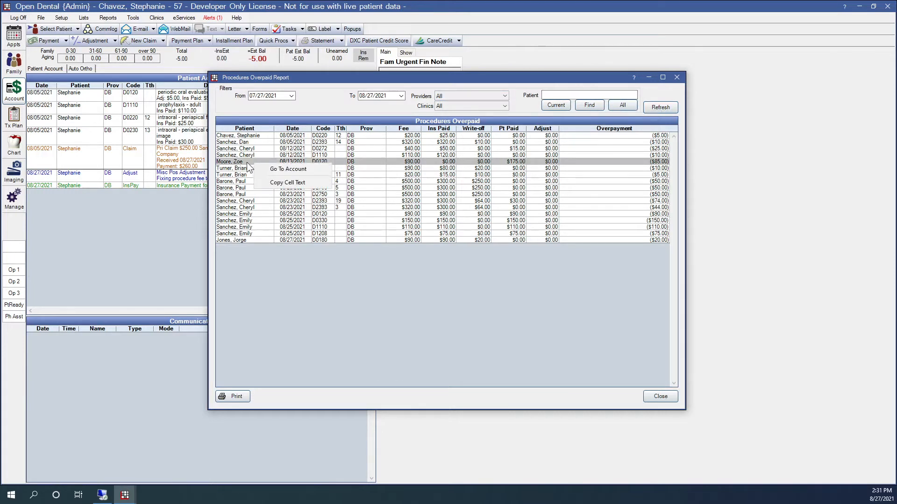
left_click(287, 169)
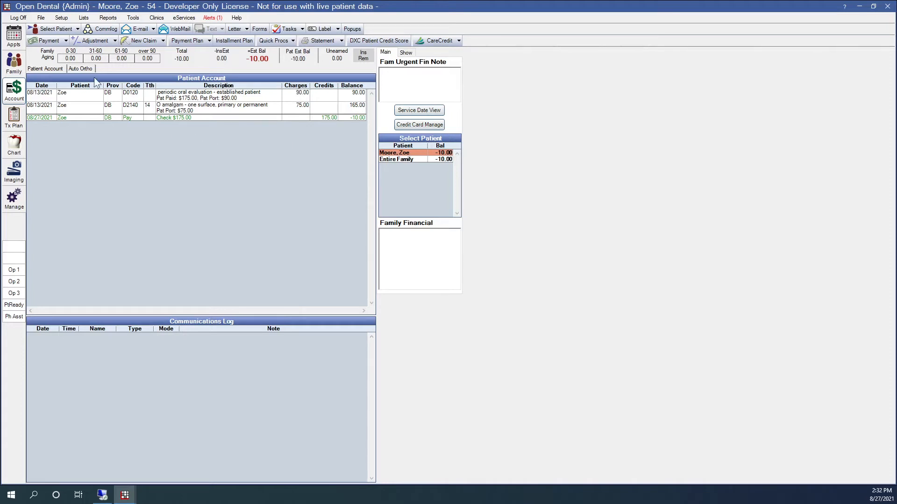
- Run an Income Transfer to move the patient's $10 excess into unearned prepayment
left_click(65, 41)
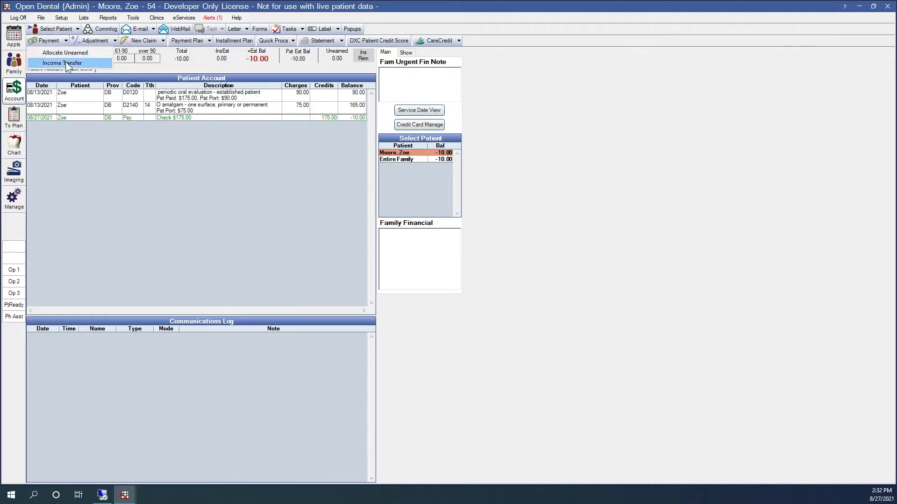
left_click(65, 62)
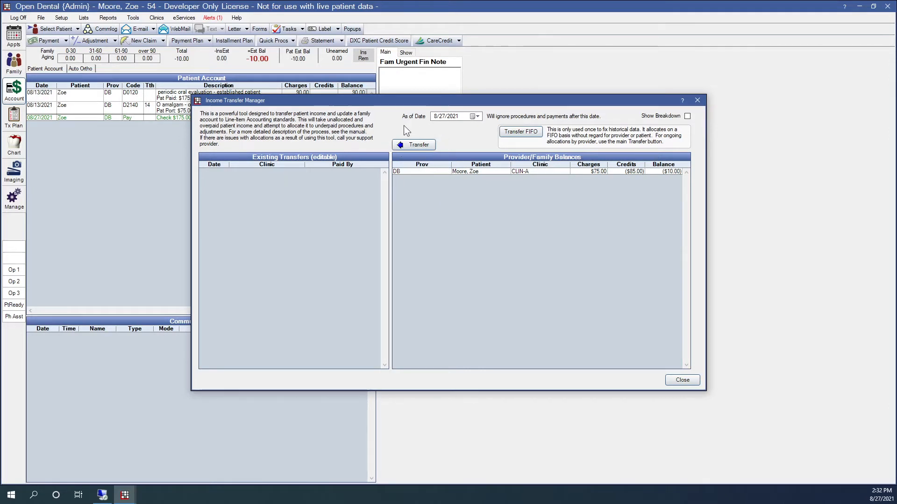
left_click(405, 144)
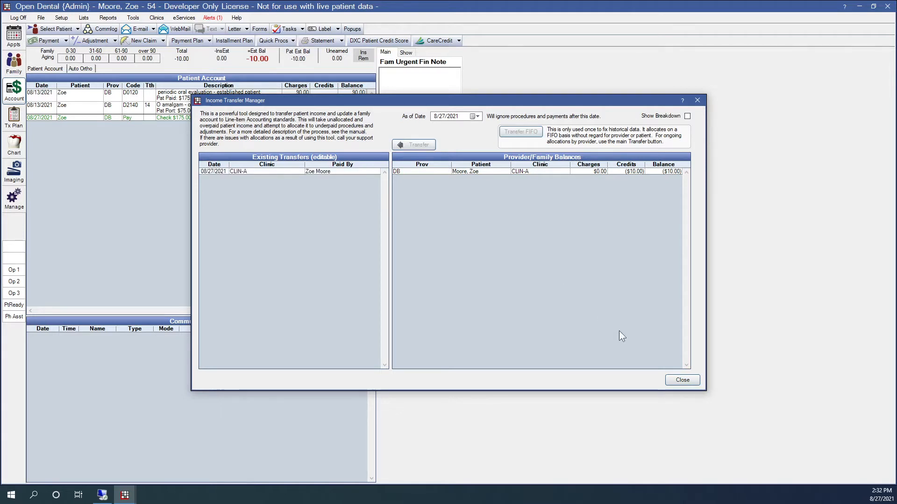
left_click(688, 382)
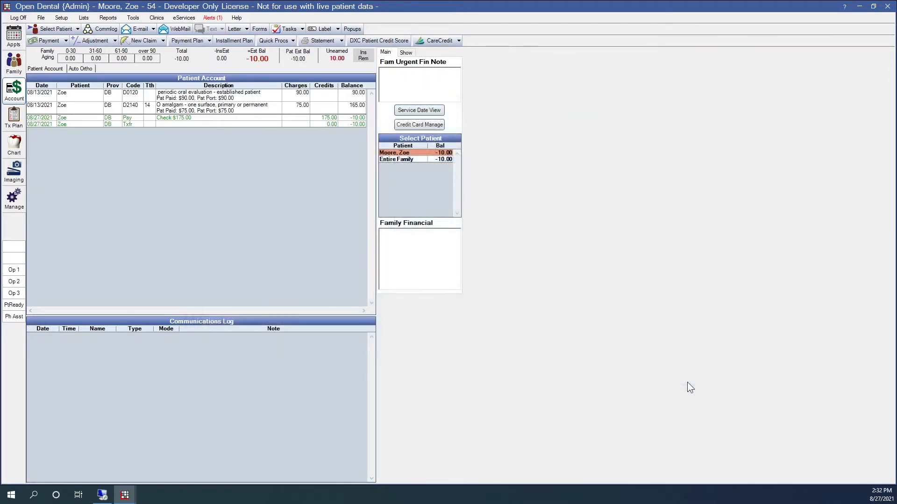
- Review the transfer entry and the paid amounts on the periodic exam and amalgam filling
left_click(194, 125)
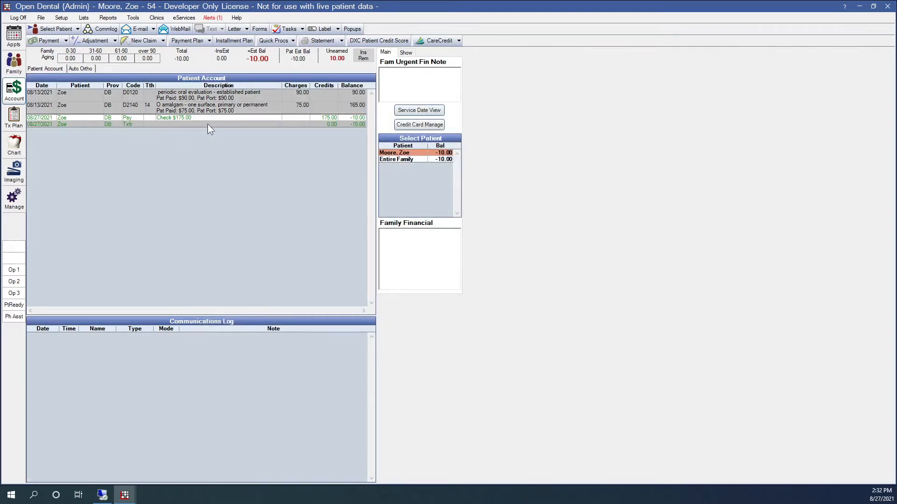
left_click(237, 99)
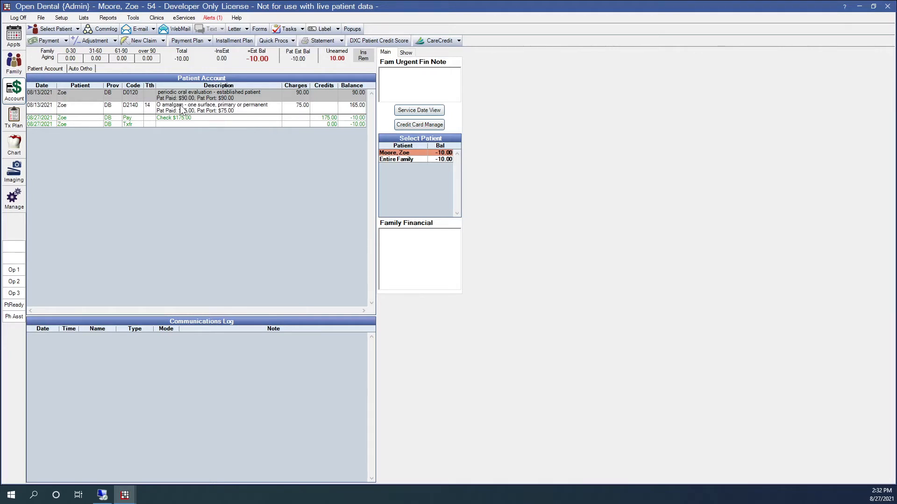
left_click(194, 112)
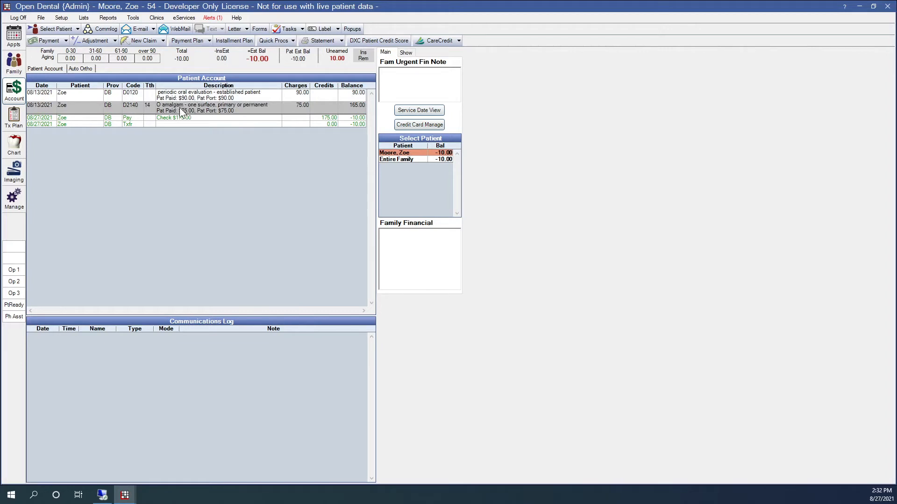
mouse_move(336, 60)
mouse_move(125, 495)
left_click(219, 458)
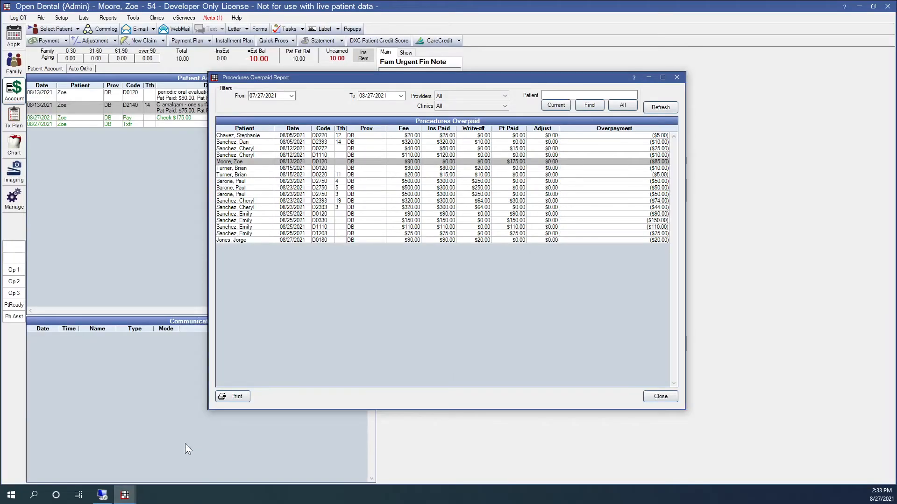
left_click(660, 108)
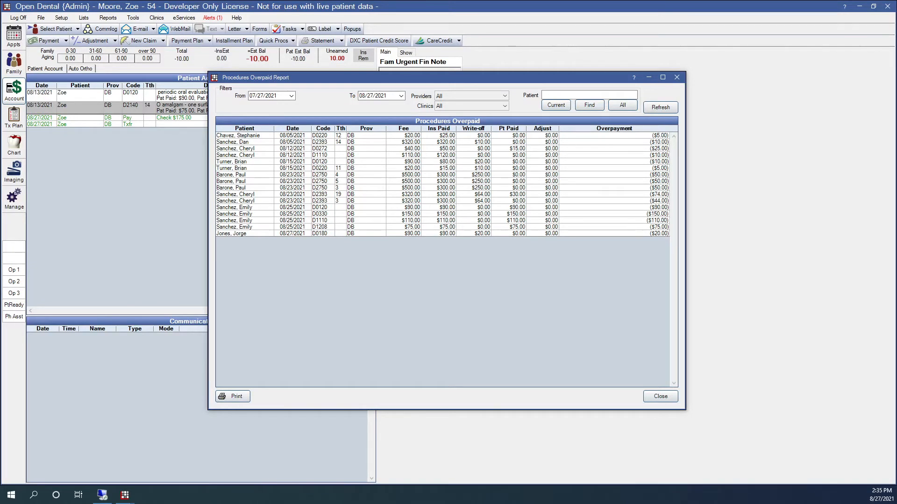
left_click(664, 398)
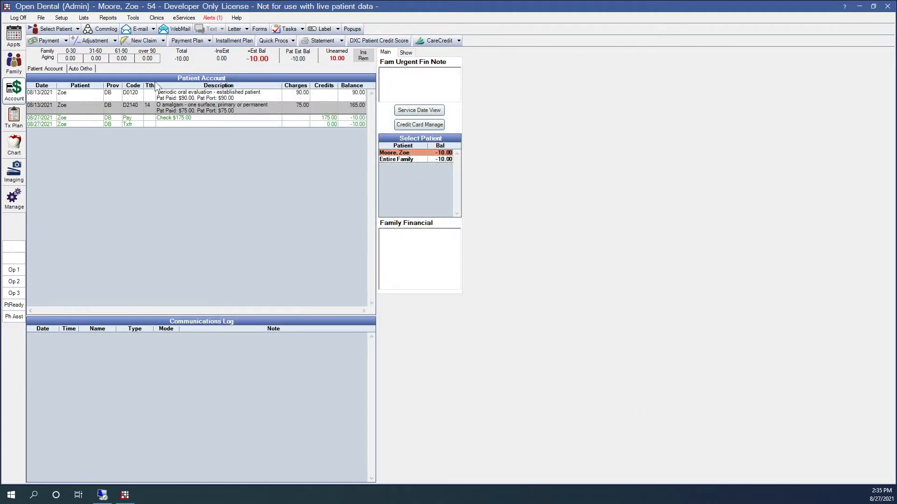
- Run and review the Insurance Overpaid report (2,920.00 fees vs 3,233.00 paid), then close the preview and Reports
left_click(108, 18)
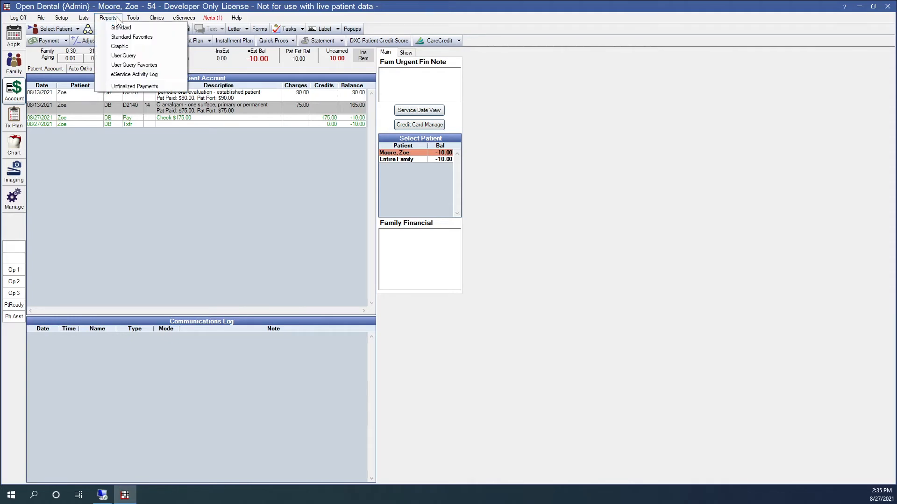
left_click(119, 28)
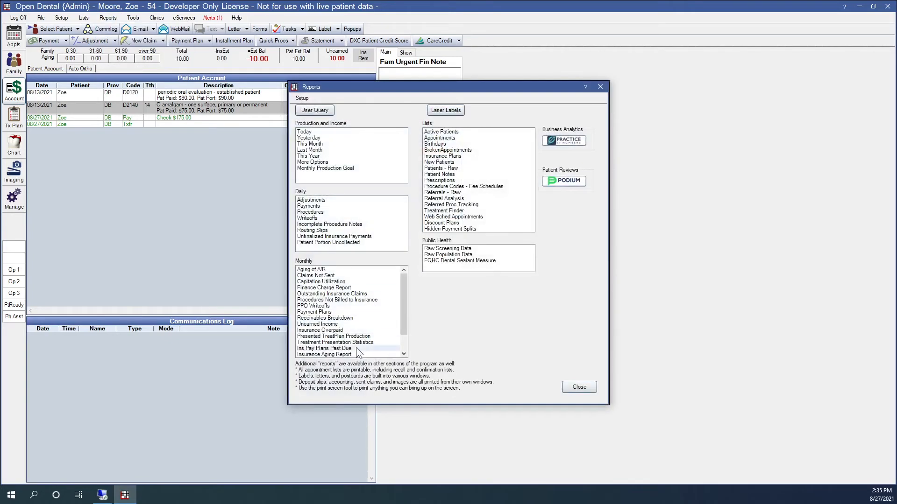
left_click(337, 331)
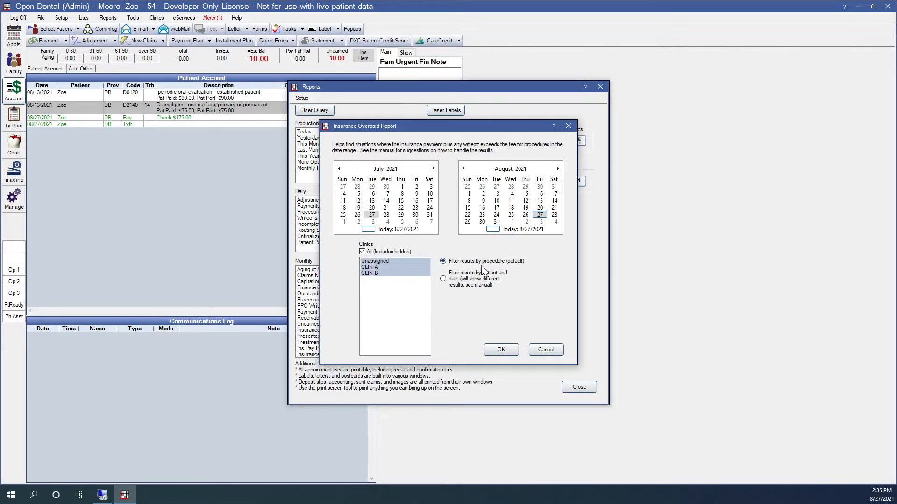
left_click(498, 351)
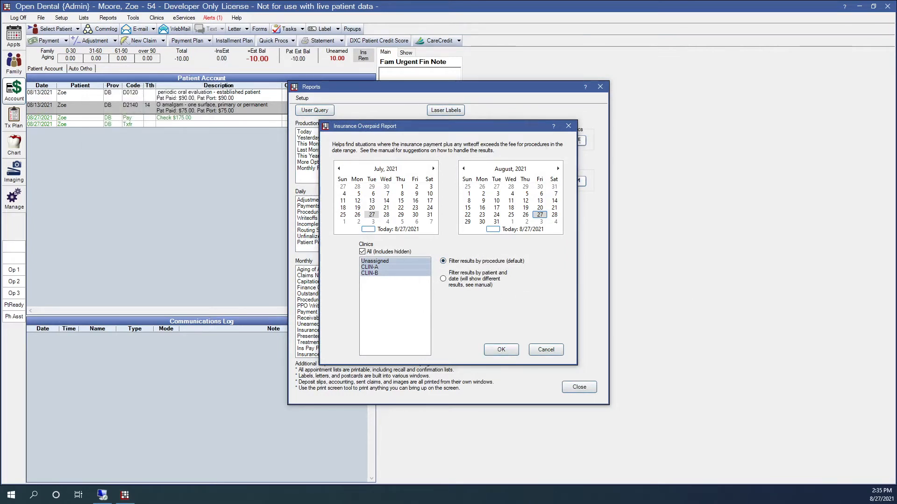
left_click_drag(569, 99, 439, 97)
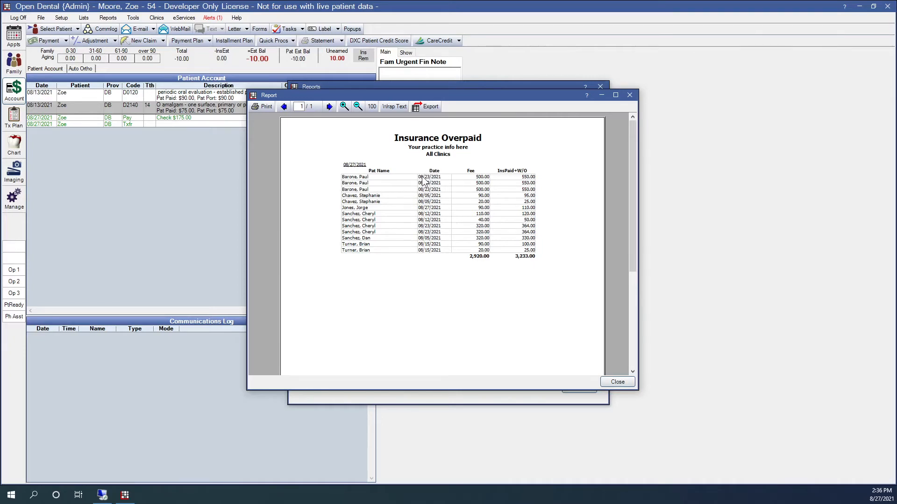
left_click(617, 381)
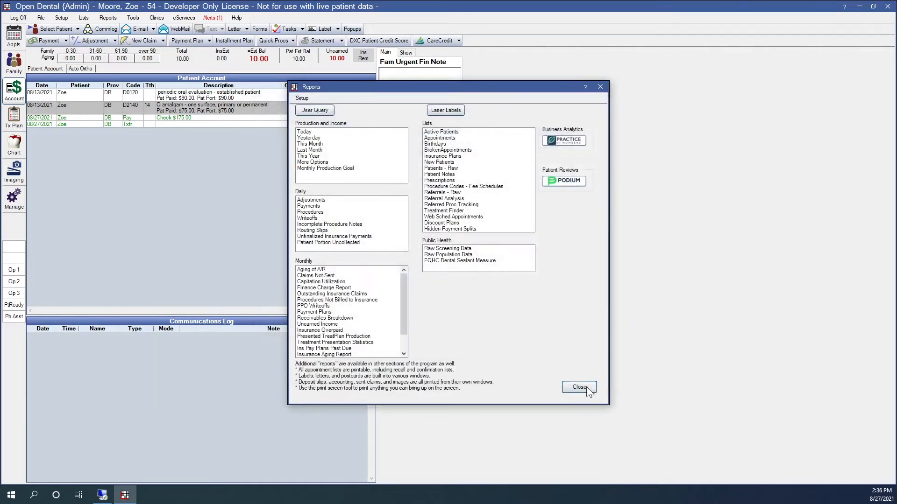
left_click(579, 389)
- Search the overpaid patient by last name, open their ledger, and select the tooth 3, 4 and 5 crowns
left_click(50, 28)
type("Barone")
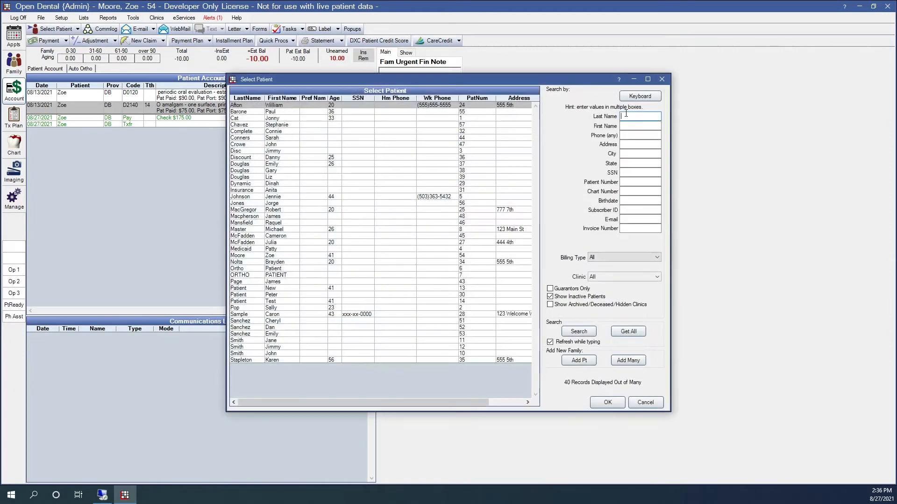
double_click(354, 105)
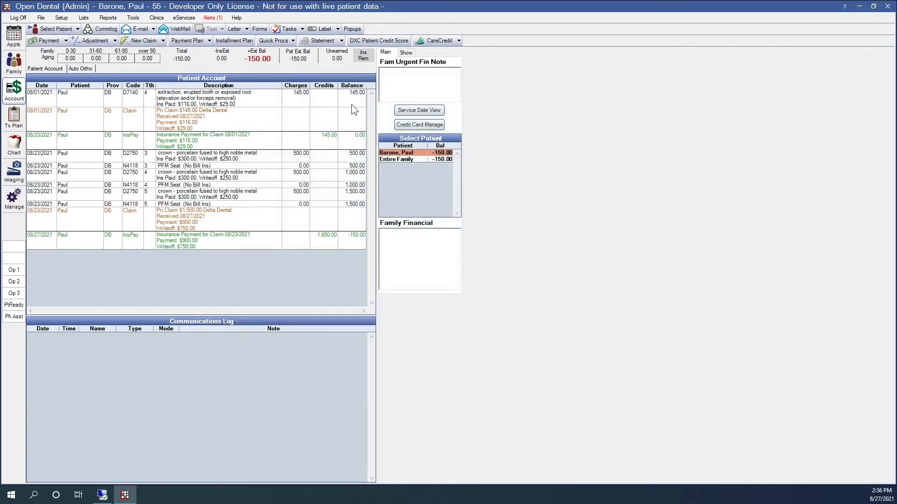
left_click(258, 156)
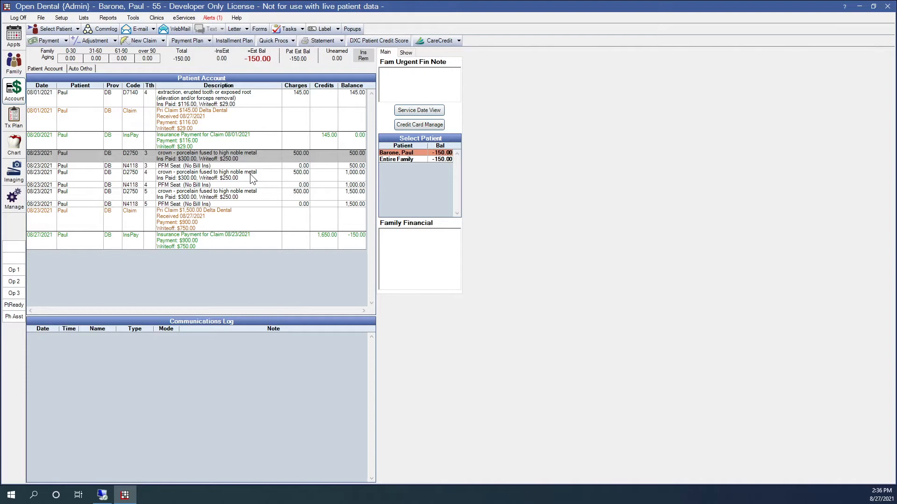
left_click(248, 174, "ctrl")
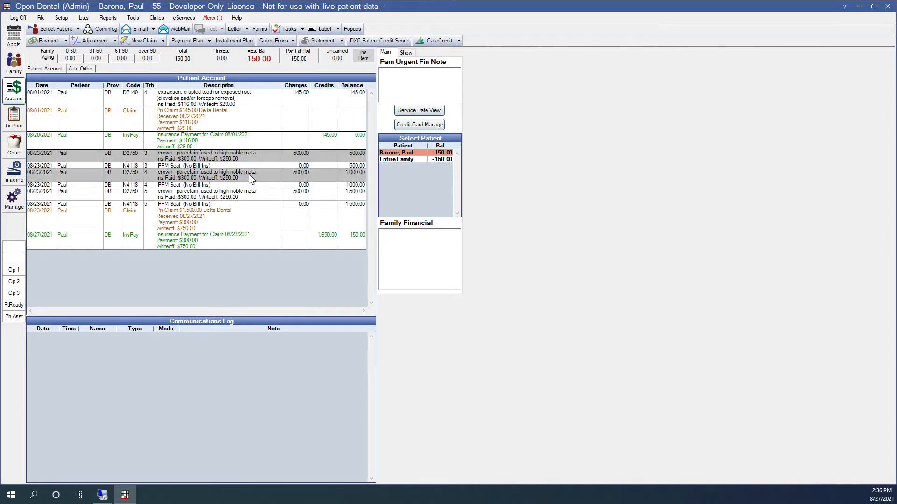
left_click(245, 192, "ctrl")
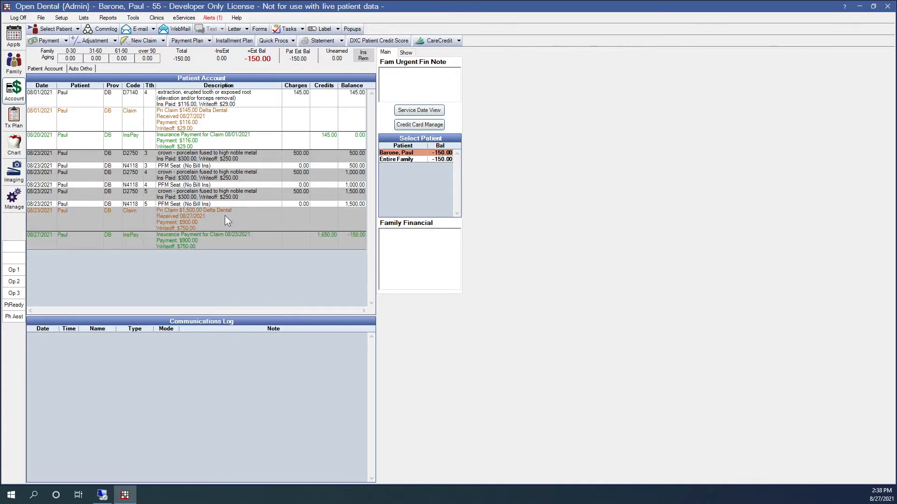
- Open the 08/23/2021 claim, select all three crown procedures, and begin a supplemental payment
double_click(225, 215)
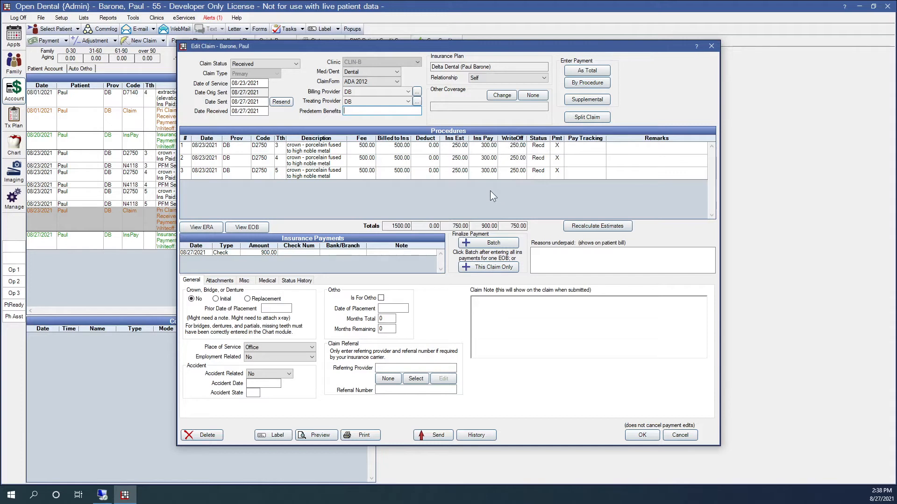
left_click(487, 150)
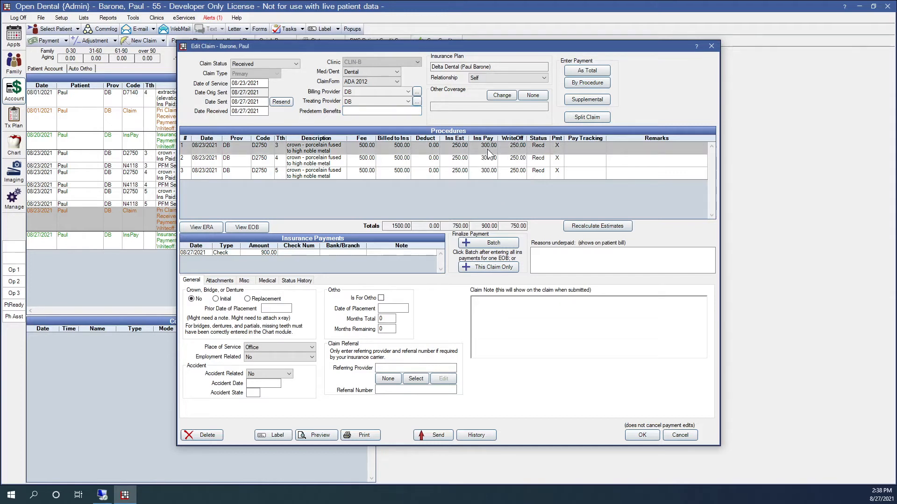
left_click(459, 161)
left_click(459, 172)
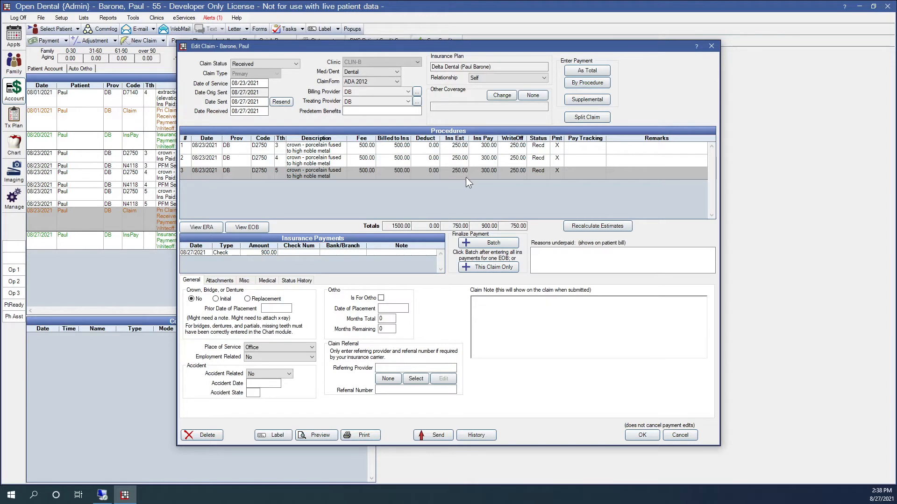
left_click_drag(467, 148, 463, 174)
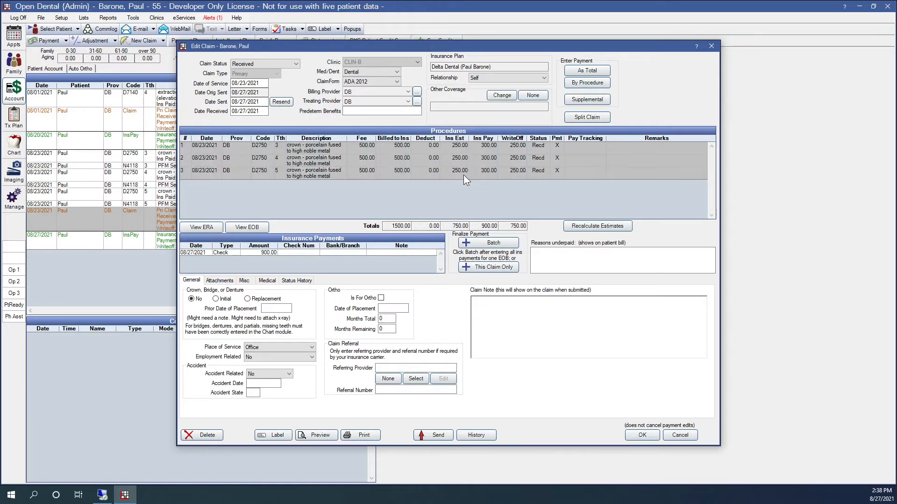
left_click(587, 100)
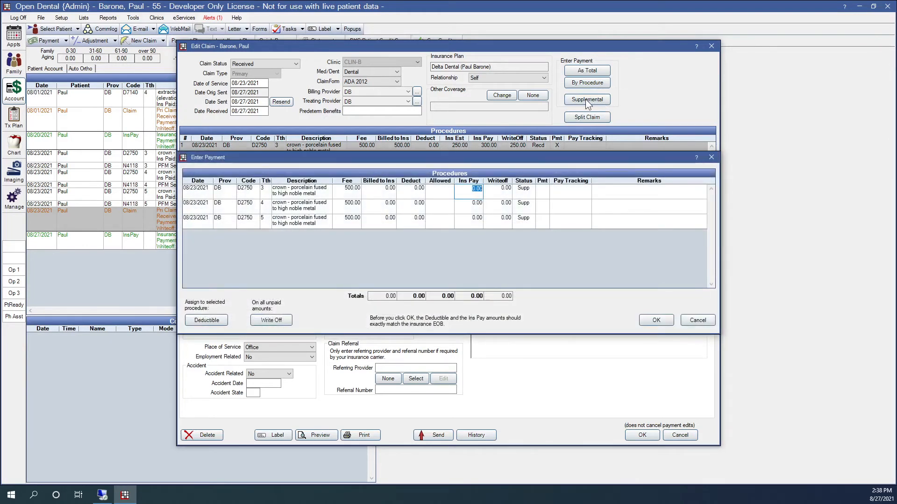
- Enter -50 insurance paid on each of the three crowns and confirm the -150.00 total
left_click_drag(525, 157, 538, 195)
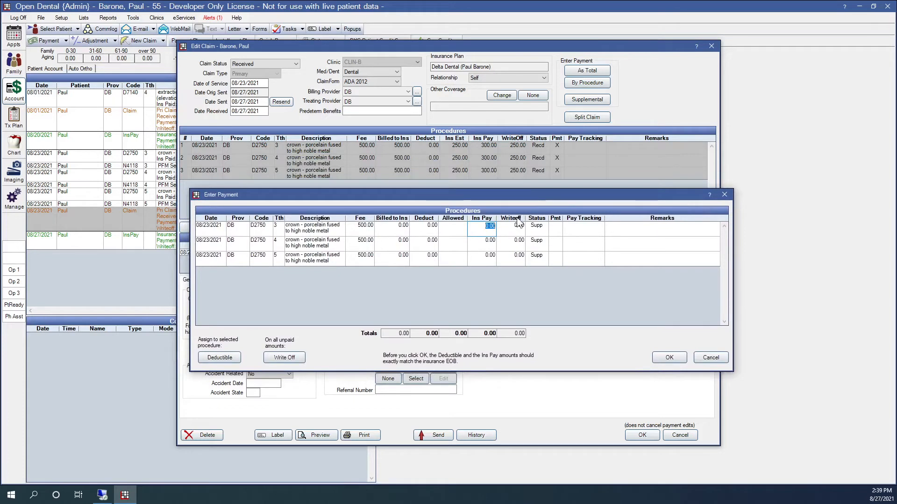
type("-50")
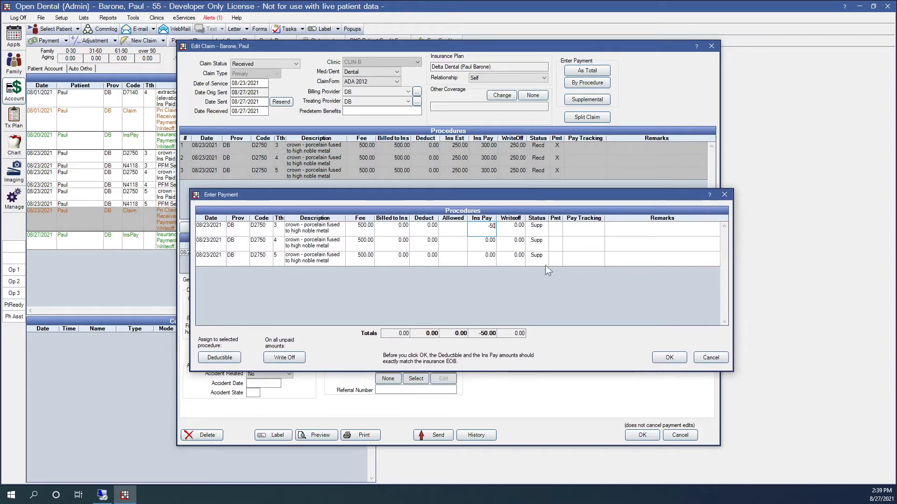
key("Return")
type("-")
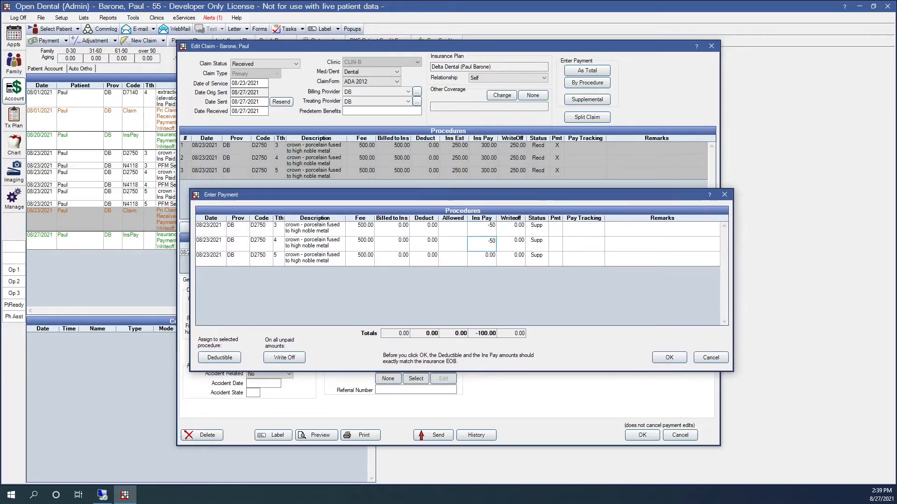
type("50")
key("Return")
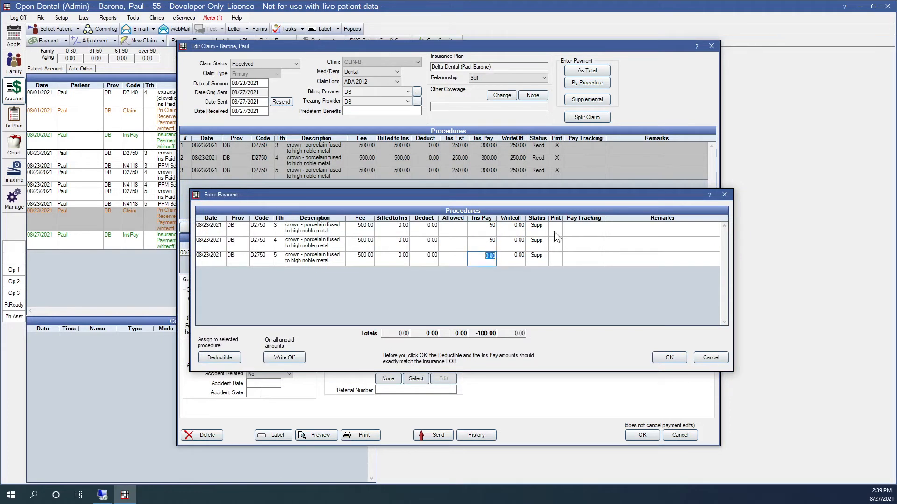
type("-50")
left_click(491, 228)
left_click(491, 243)
left_click(490, 258)
left_click_drag(476, 334, 497, 335)
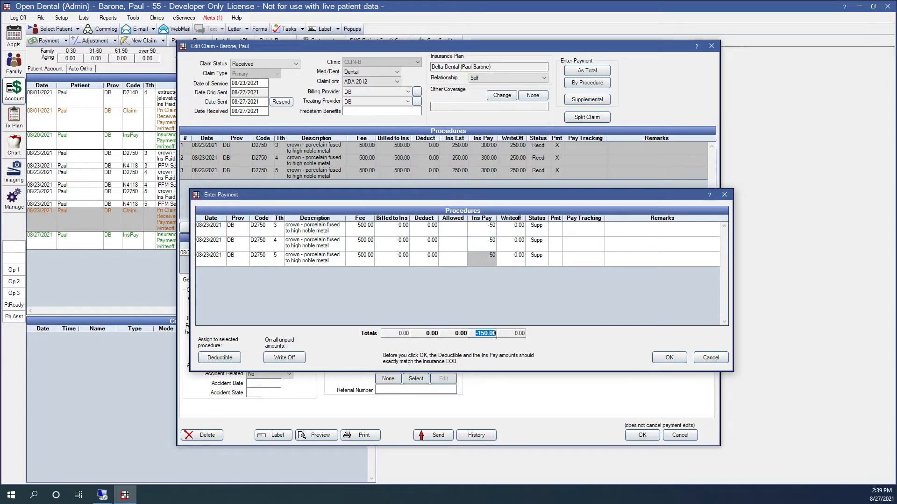
left_click(502, 309)
- Save the -150.00 payment for this claim only with its check number and close the claim
left_click(669, 358)
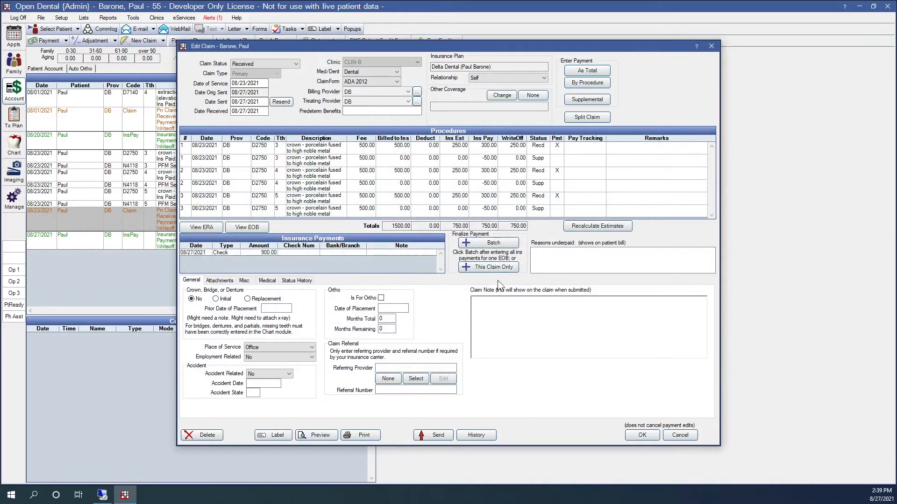
left_click(494, 268)
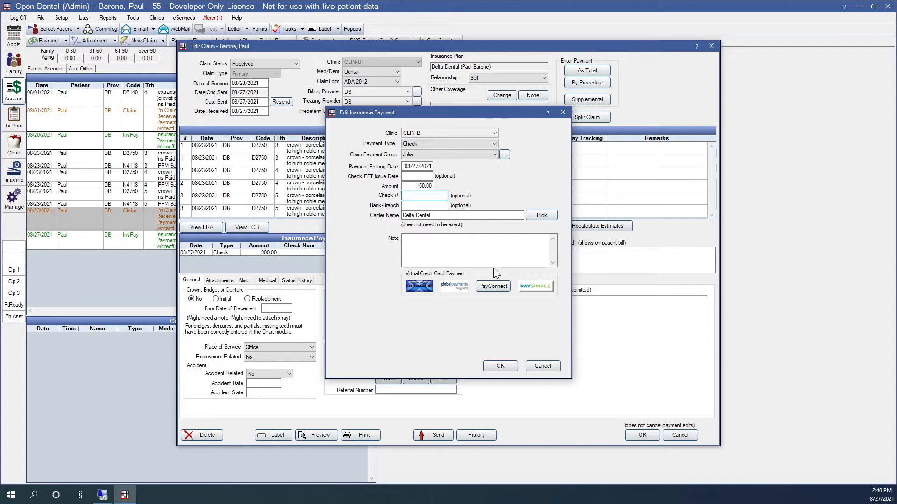
type("12548652")
left_click(500, 367)
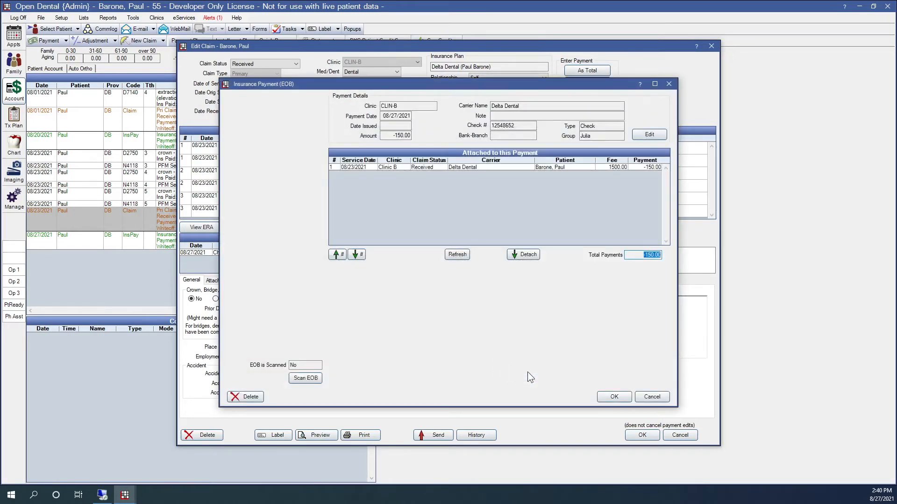
left_click(612, 397)
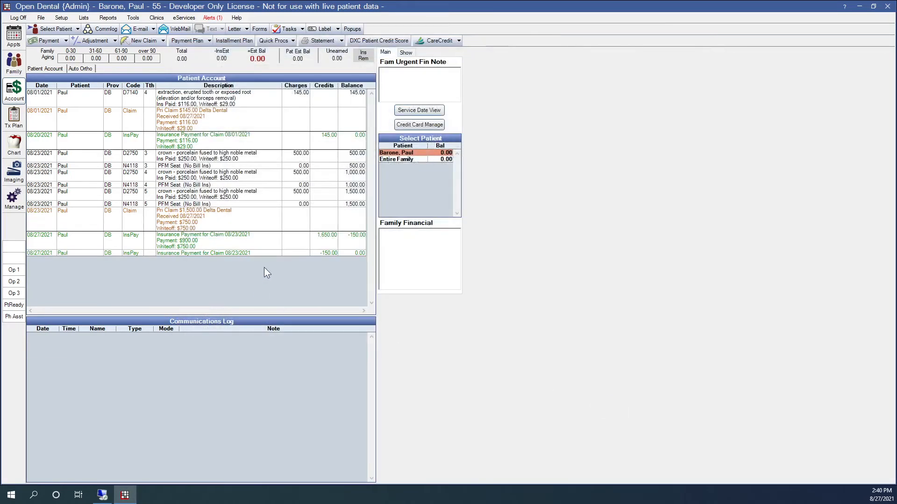
left_click(249, 254)
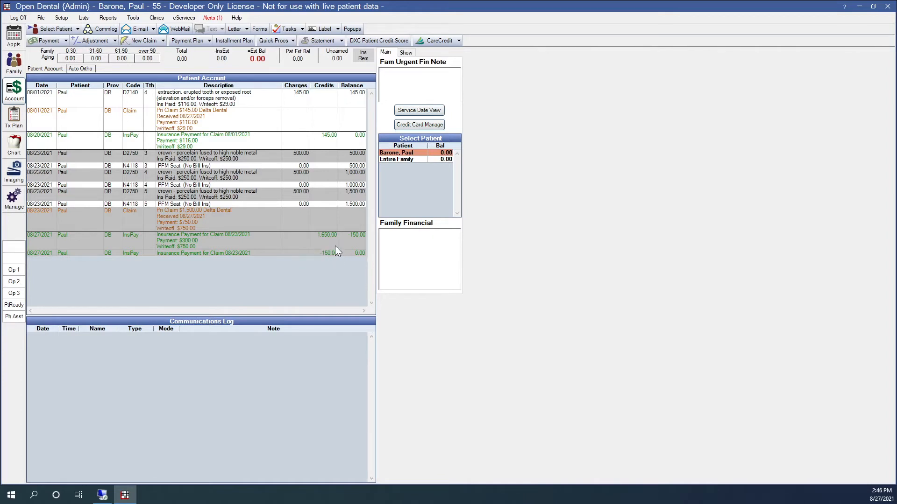
left_click(249, 158)
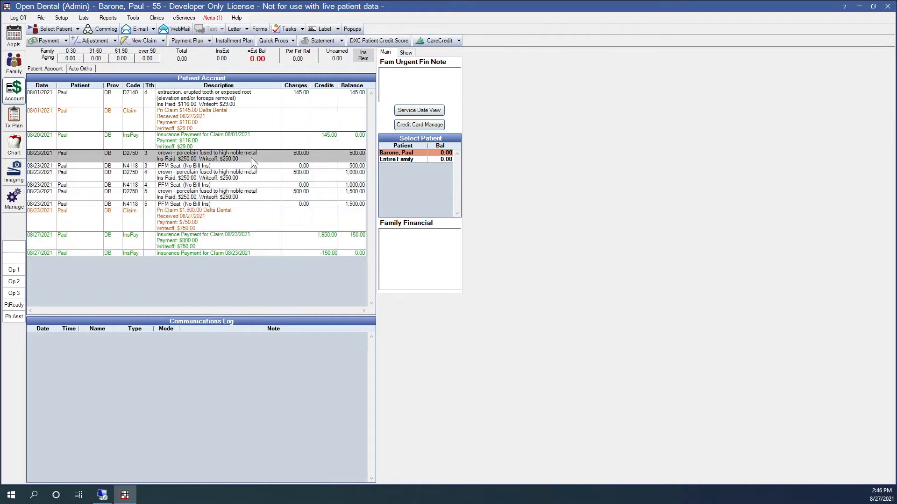
left_click(251, 158, "ctrl")
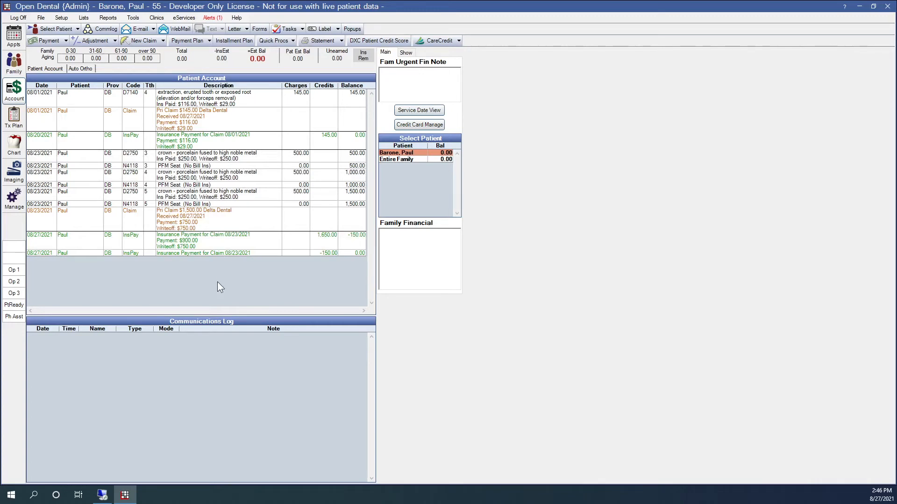
- Add a 150.00 Misc Neg Adjustment noted 'Adjustment to correct patient balance after insurance refund'
left_click(101, 42)
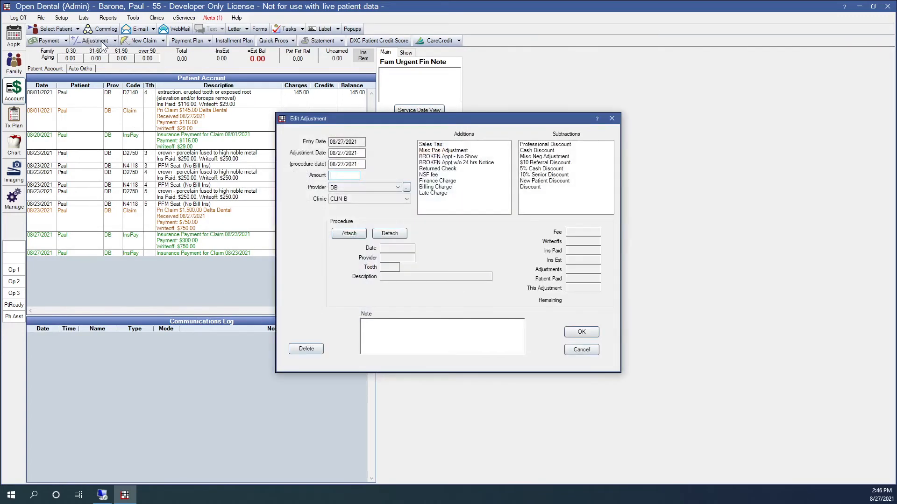
type("150")
left_click(555, 157)
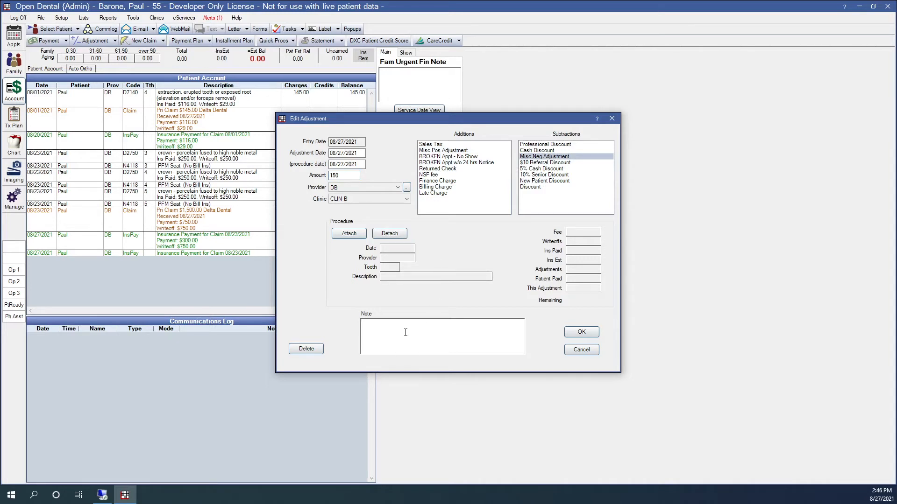
type("Adjustment to correct patient balance after insurance refund")
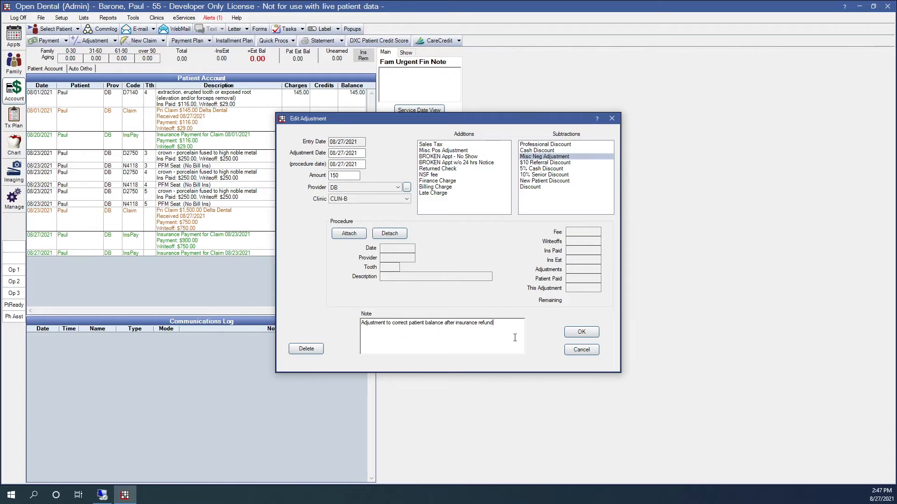
left_click(585, 334)
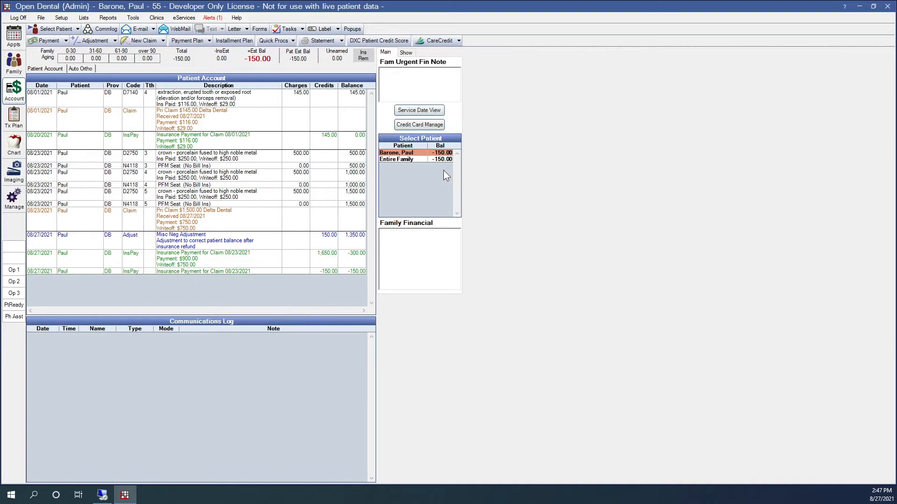
left_click(114, 20)
left_click(119, 28)
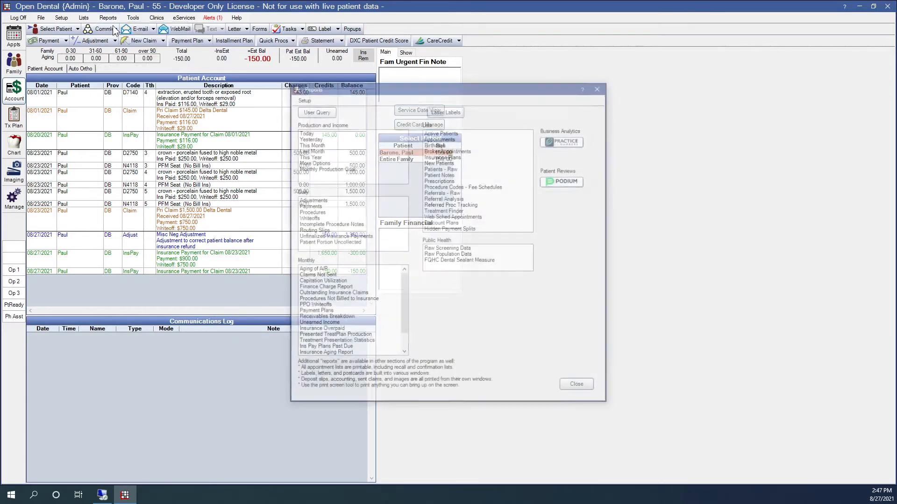
left_click(346, 330)
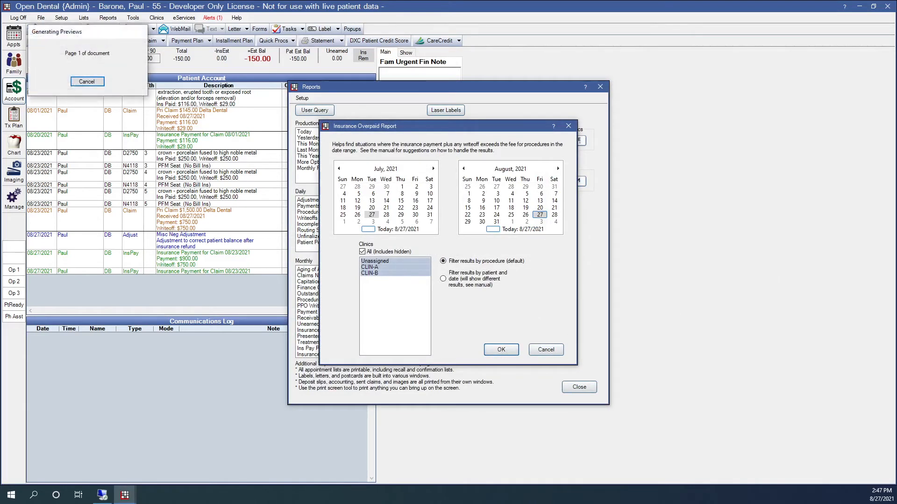
left_click_drag(896, 8, 481, 66)
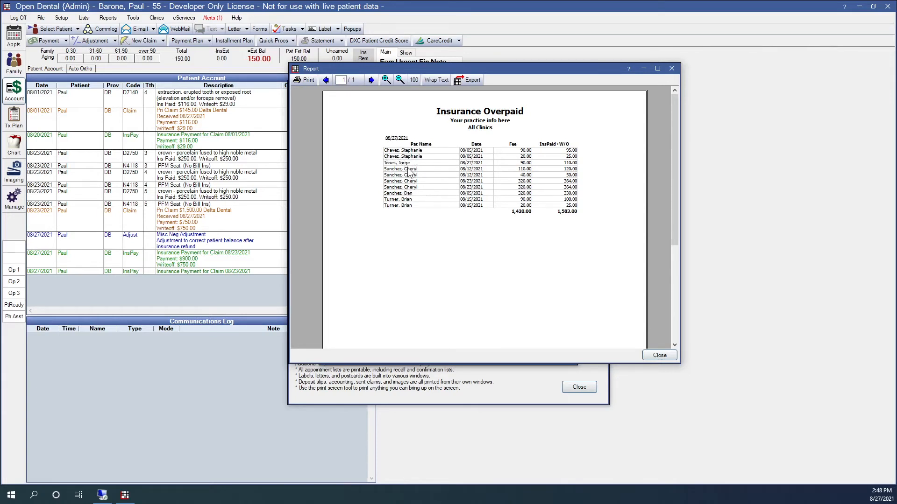
left_click(660, 355)
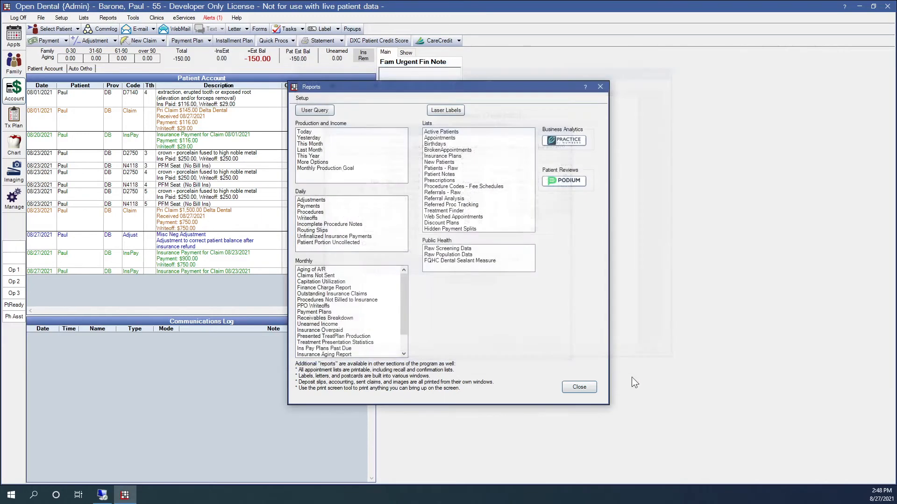
left_click(586, 392)
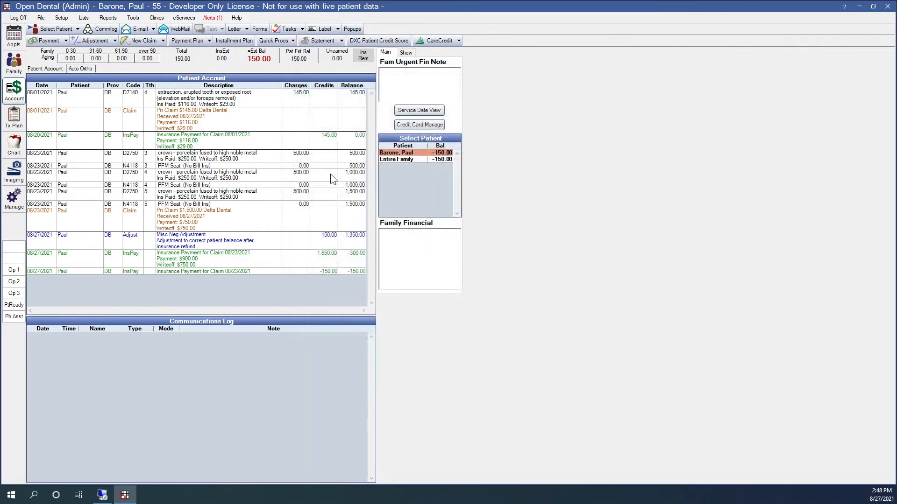
- Find the overpaid patient by last name and open their 08/27/2021 periodontal evaluation claim
left_click(63, 28)
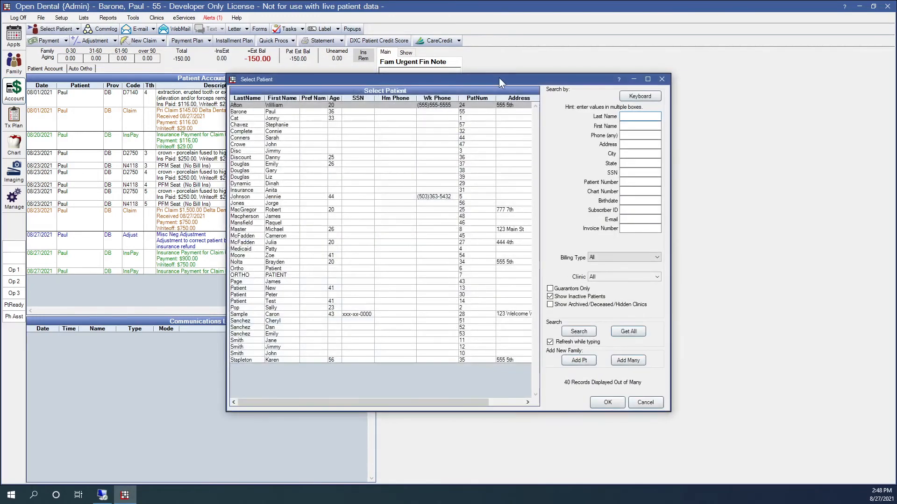
type("jo")
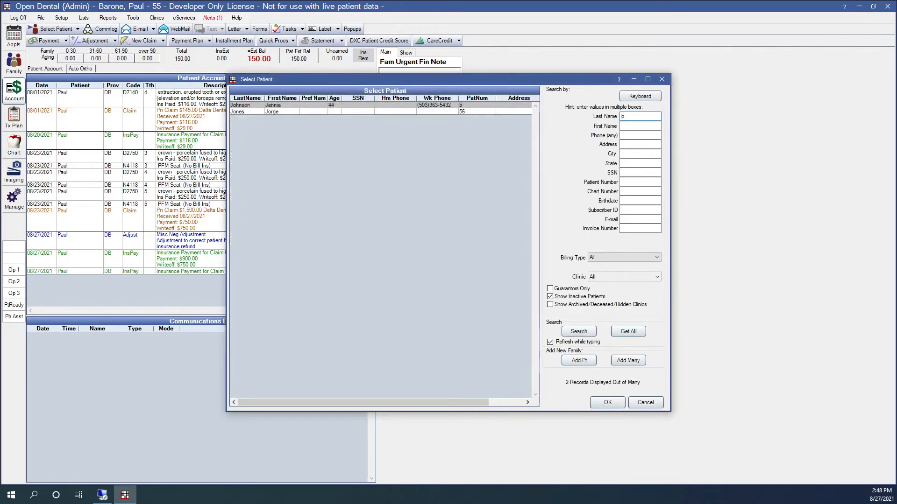
double_click(295, 113)
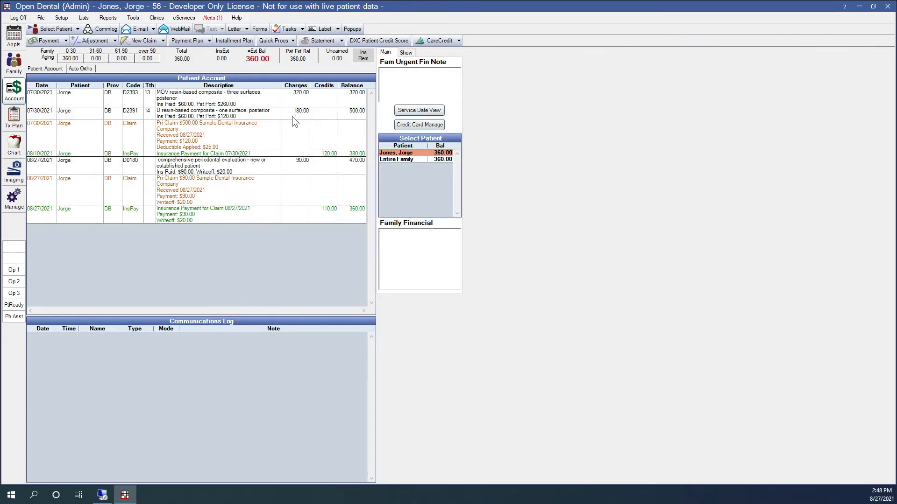
left_click(201, 164)
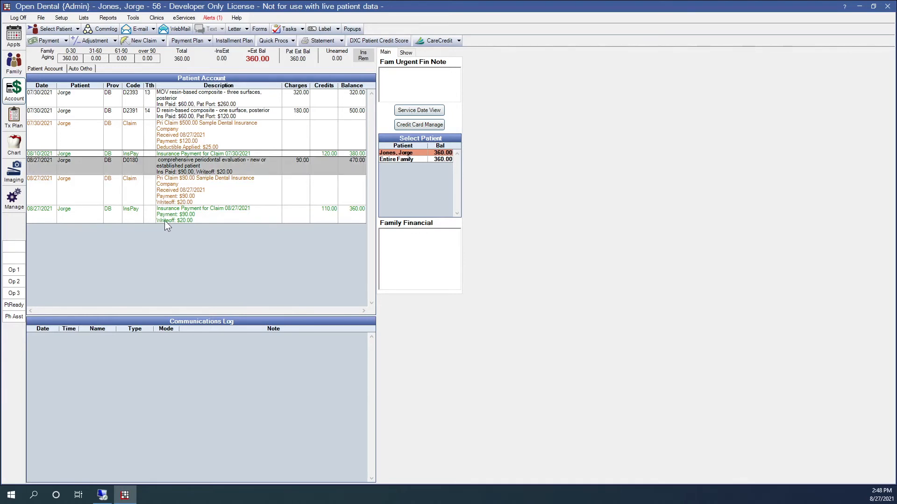
double_click(193, 190)
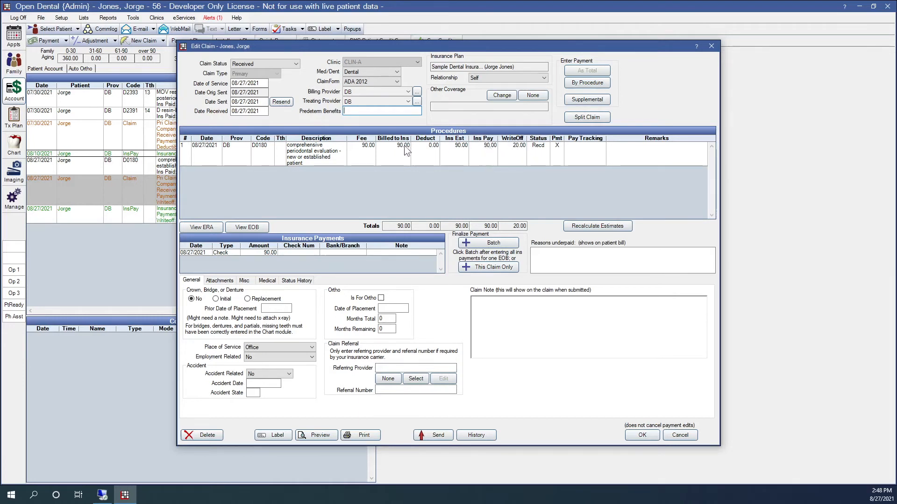
- Add a supplemental D0180 entry with -20 write-off and remark 'Correcting write-off amount', then save the claim
left_click(522, 158)
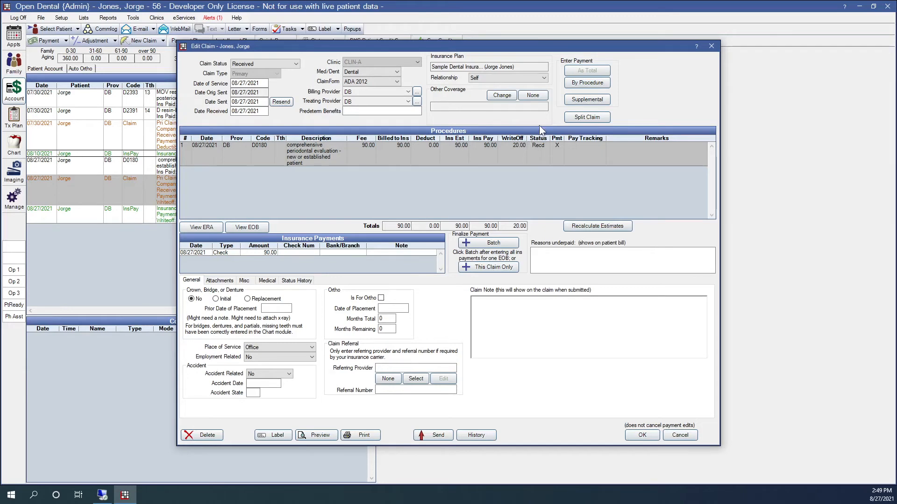
left_click(587, 99)
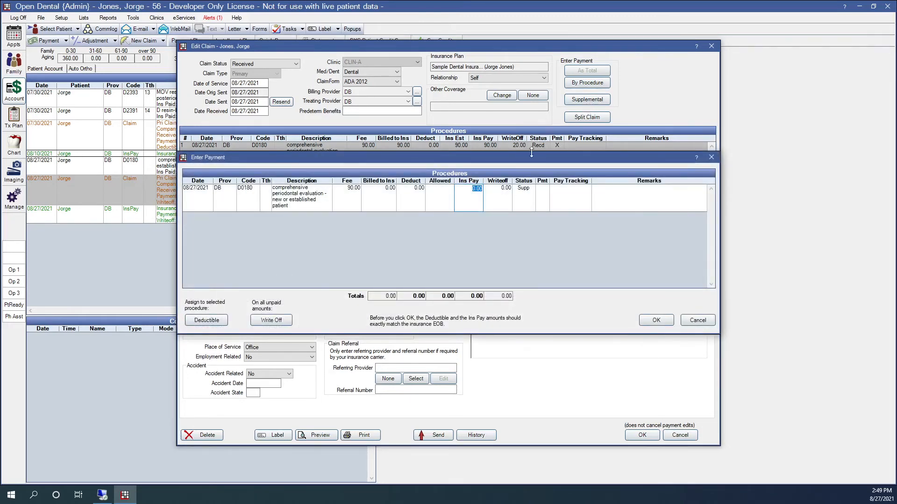
left_click(505, 188)
key("BackSpace")
type("-20")
left_click(624, 191)
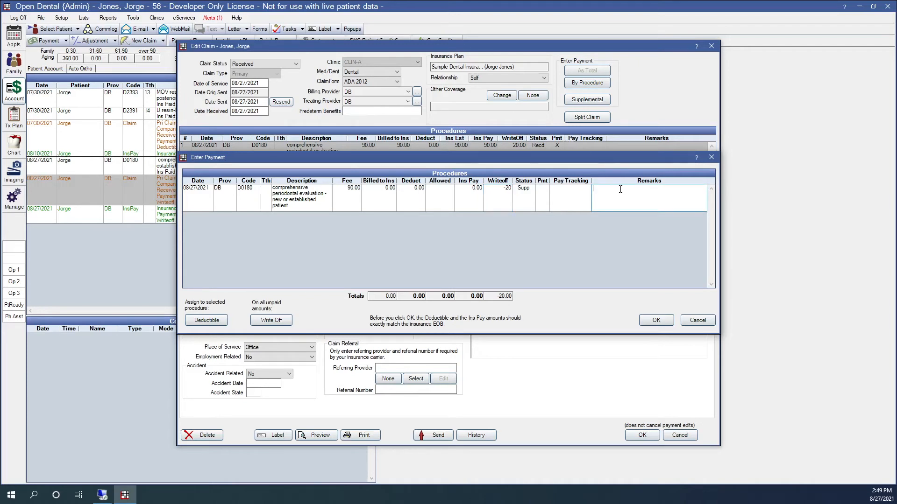
type("Correcting write-off")
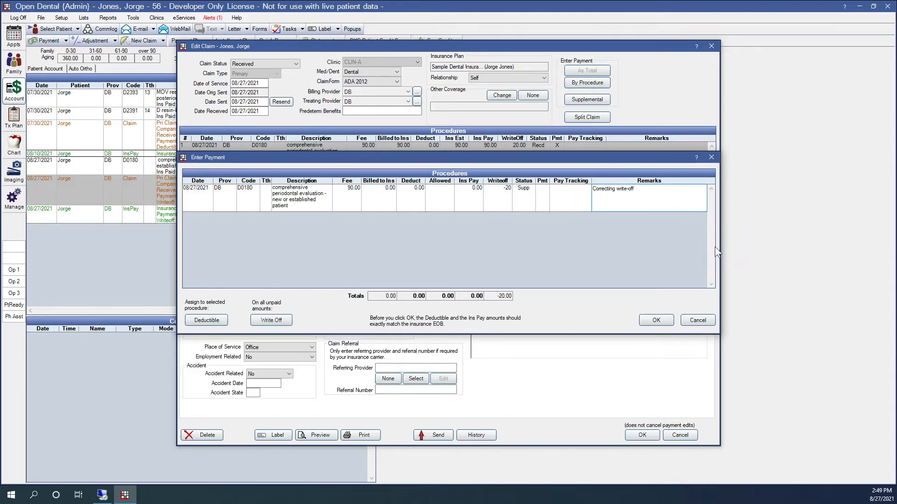
type(" amount")
left_click(656, 320)
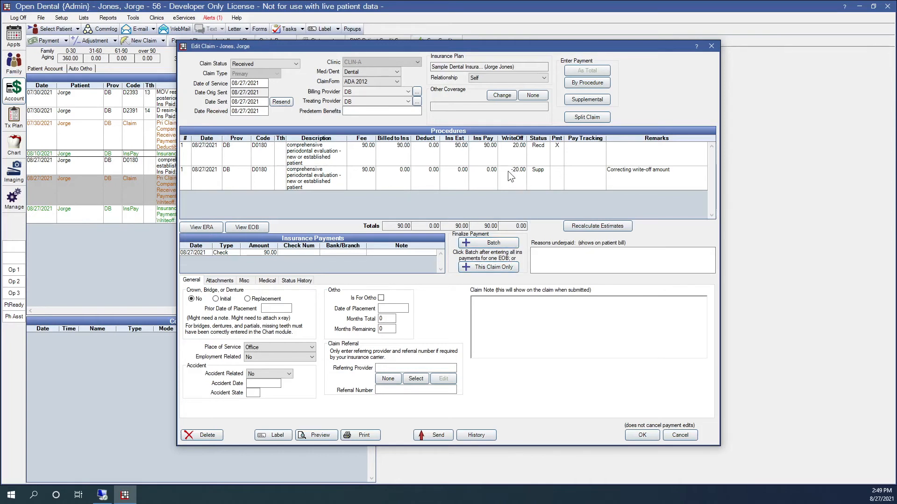
left_click(646, 436)
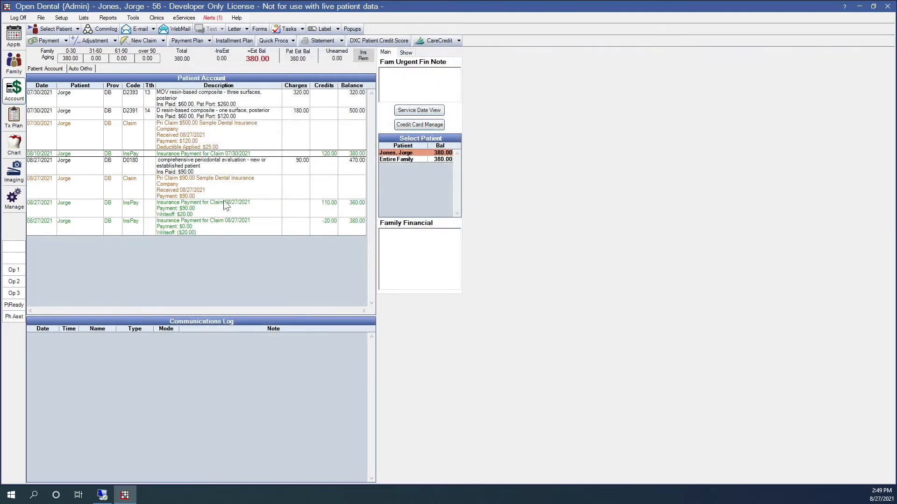
left_click(224, 168)
left_click(117, 19)
left_click(121, 28)
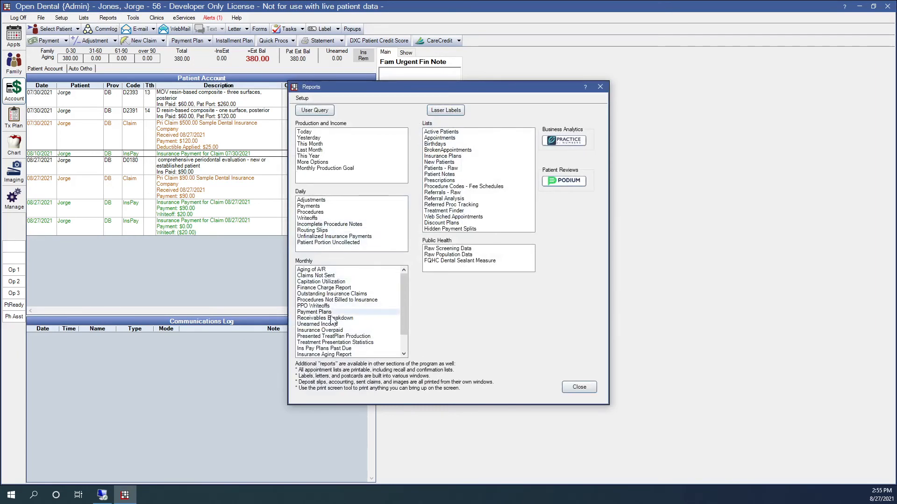
double_click(321, 330)
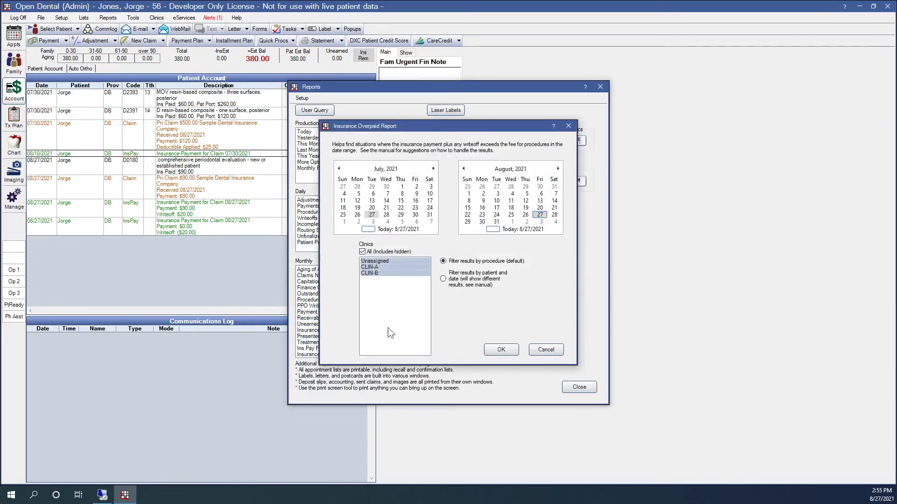
left_click(499, 352)
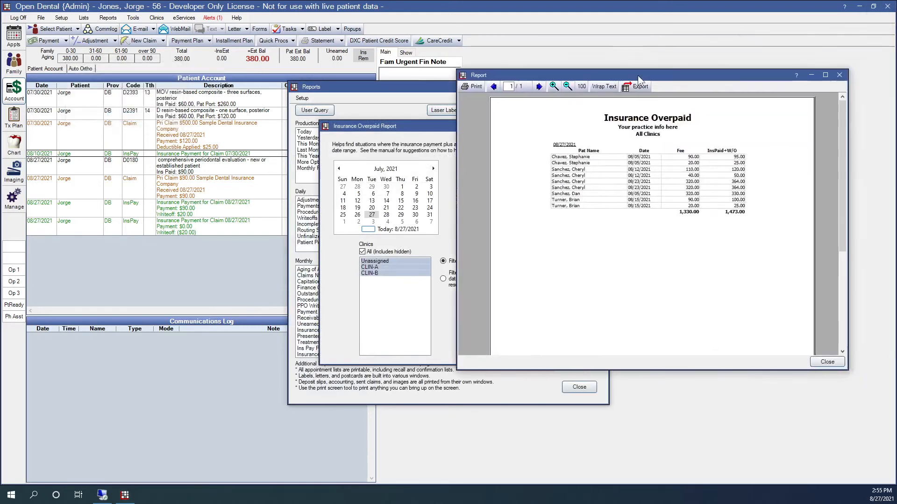
left_click_drag(490, 88, 466, 90)
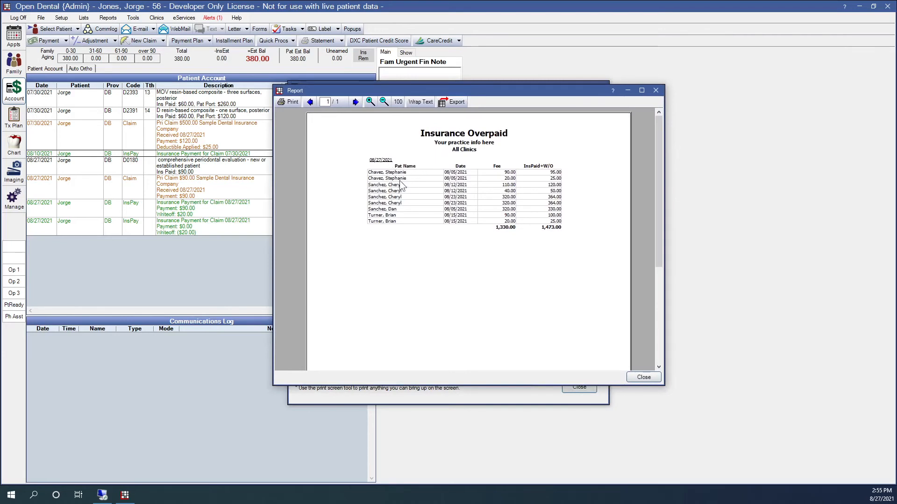
left_click(643, 378)
left_click(579, 387)
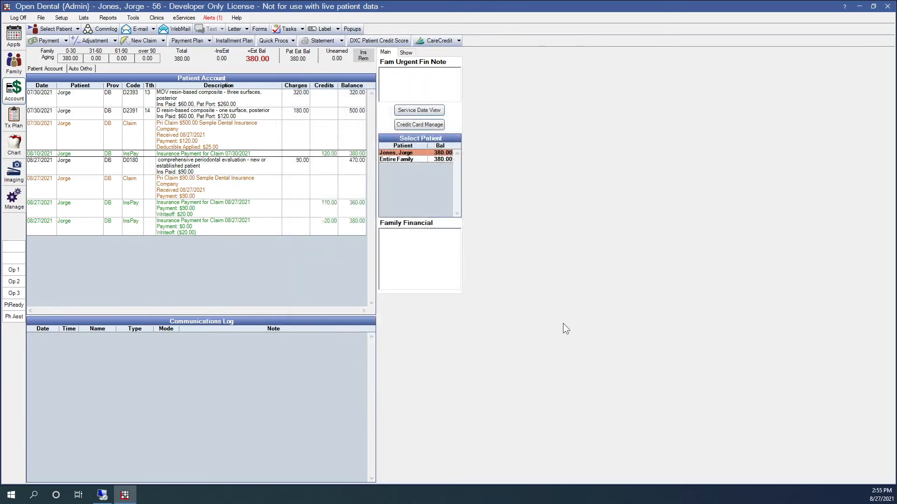
- Look up the next overpaid patient by last name and open their 08/05/2021 claim
left_click(70, 29)
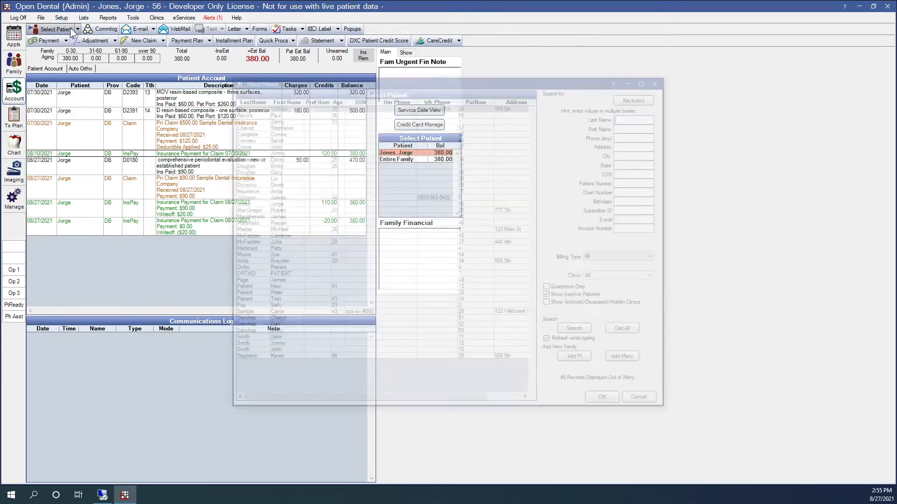
type("cha")
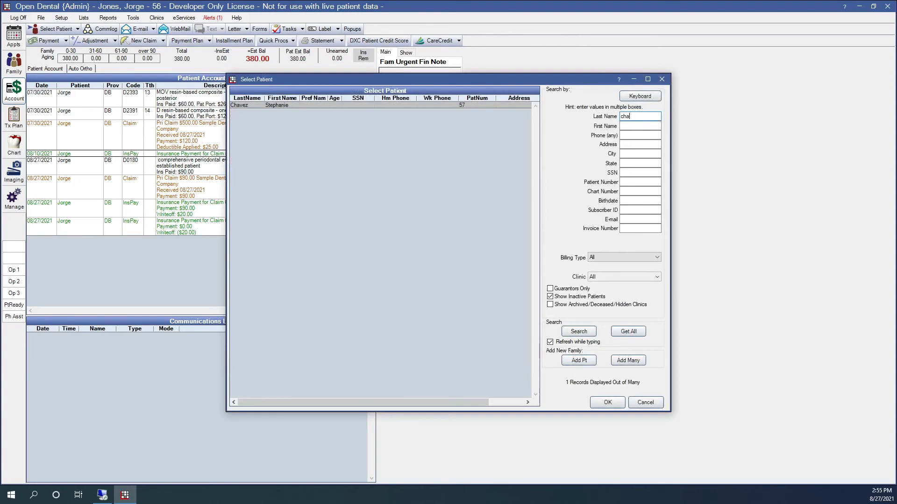
double_click(319, 106)
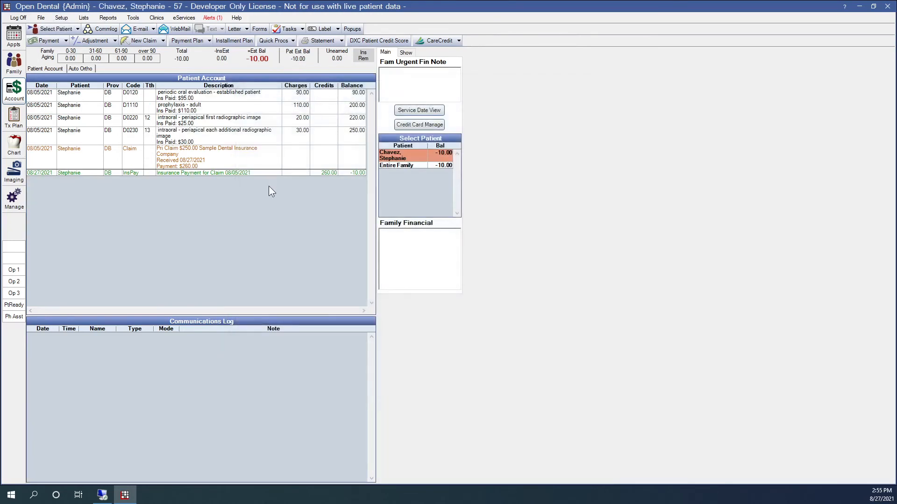
double_click(229, 158)
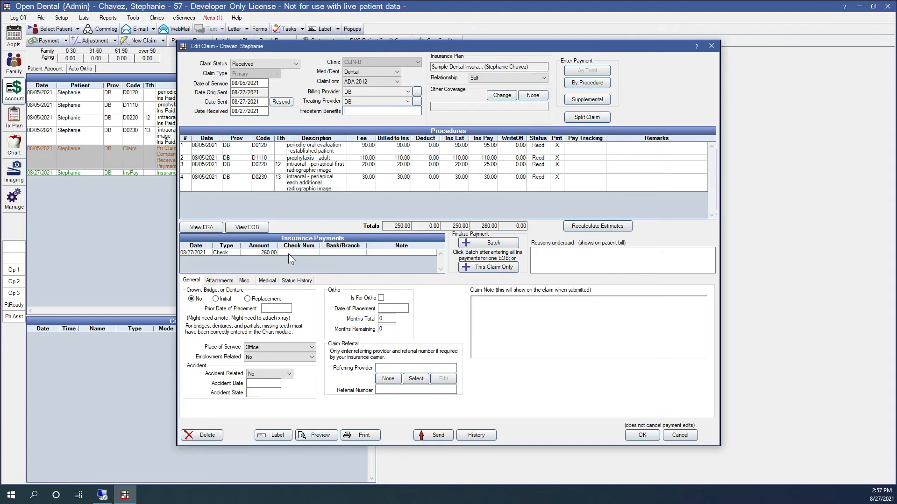
- Cancel the claim without changes and switch to the Manage module
left_click(677, 436)
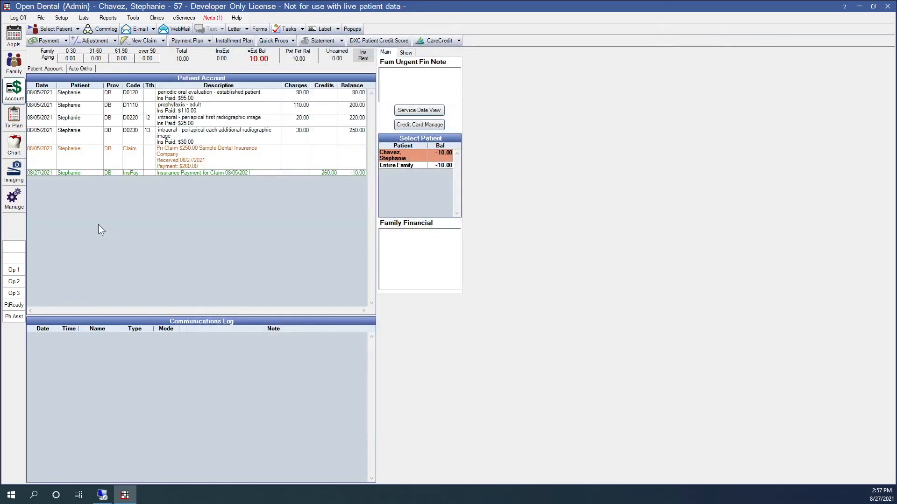
left_click(14, 199)
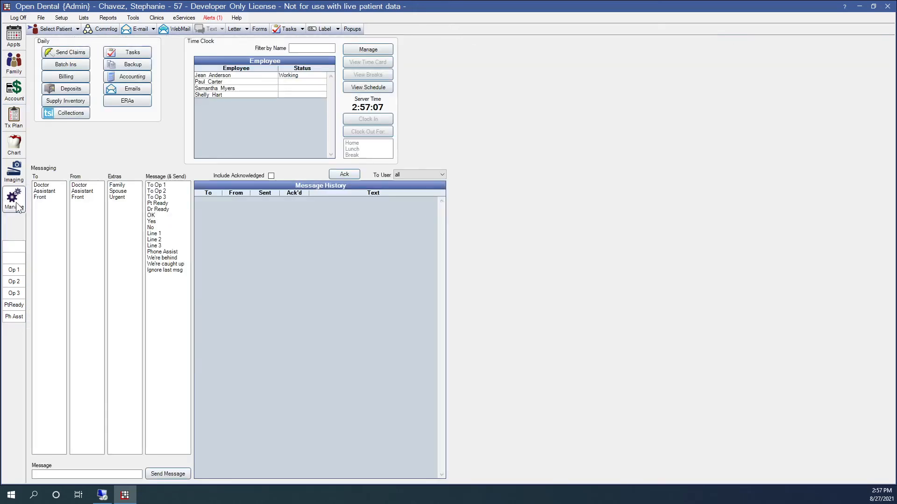
- Show deposit slips for all clinics and open the 08/27/2021 slip of 1425.00
left_click(72, 89)
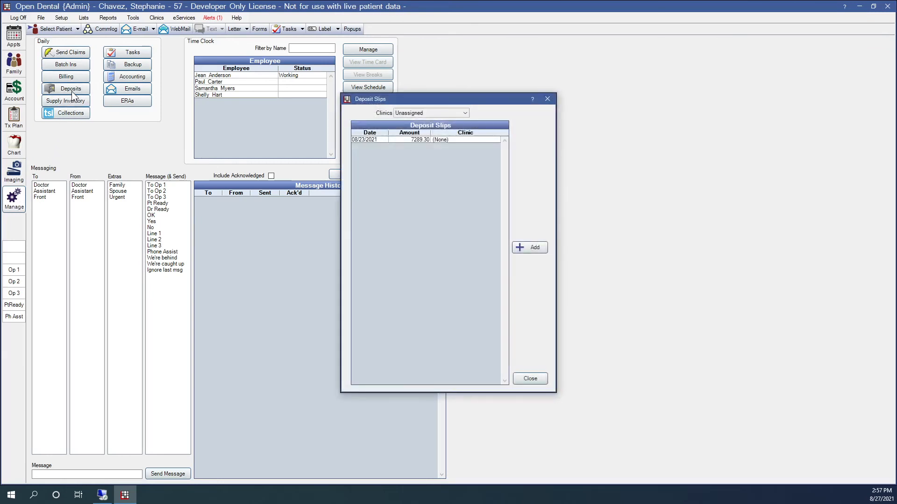
left_click(448, 111)
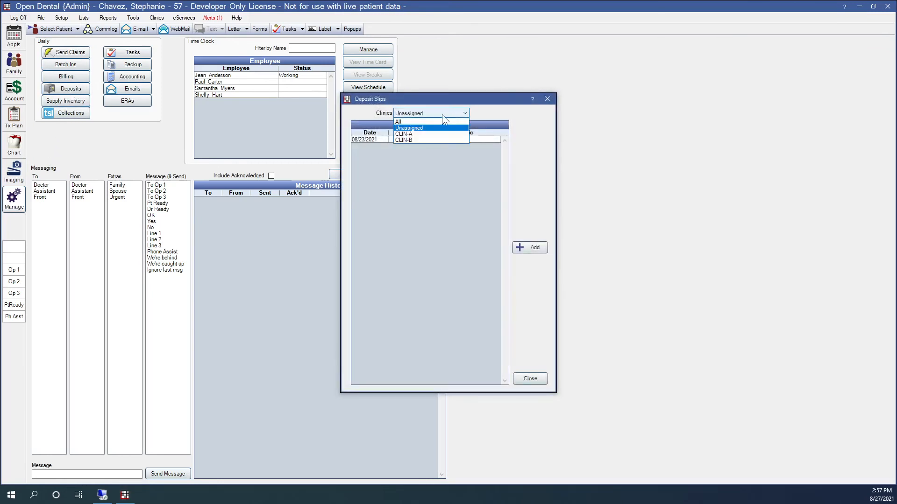
left_click(431, 120)
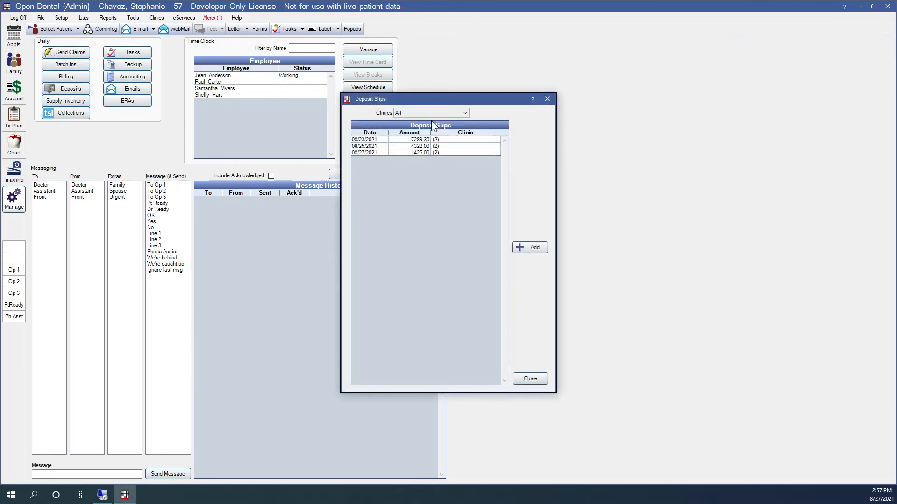
left_click(422, 153)
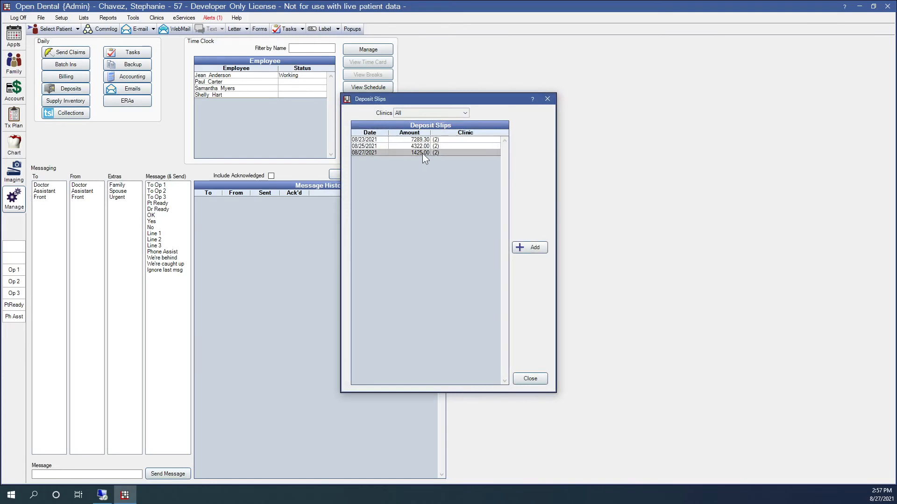
double_click(422, 153)
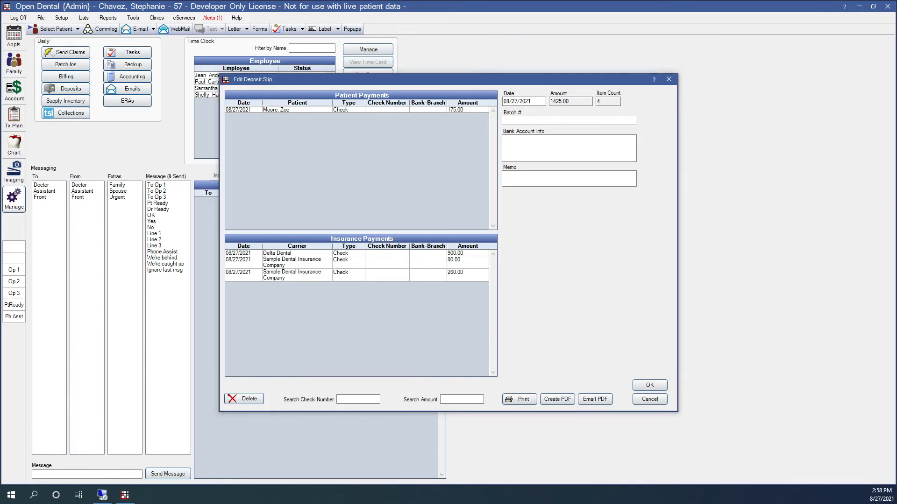
- Snip an image of the original 08/27/2021 deposit slip and set it aside
left_click_drag(896, 85, 737, 78)
left_click(700, 95)
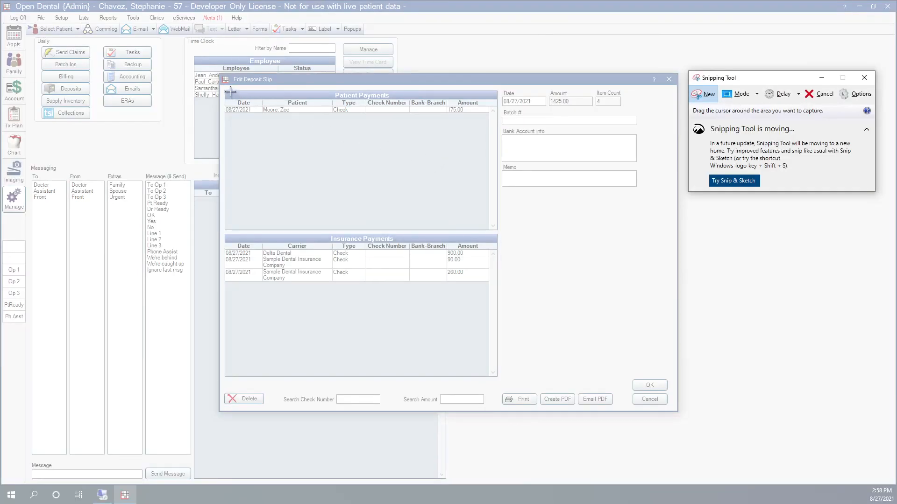
left_click_drag(224, 87, 669, 376)
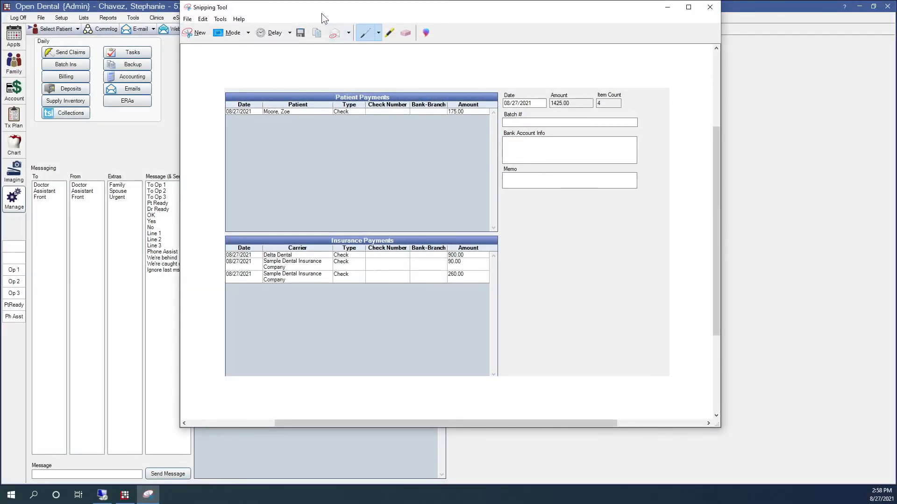
left_click_drag(322, 13, 896, 93)
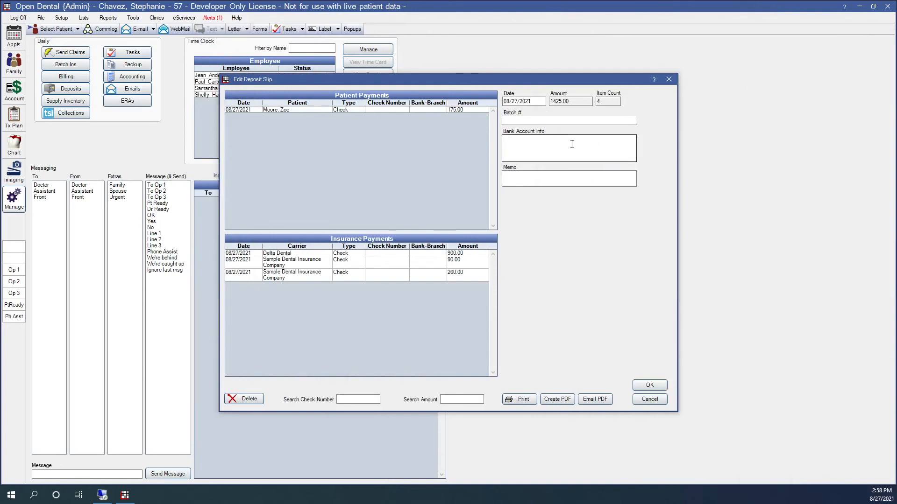
- Delete the 08/27/2021 deposit slip and go to the patient's Account module
left_click(253, 400)
left_click(436, 276)
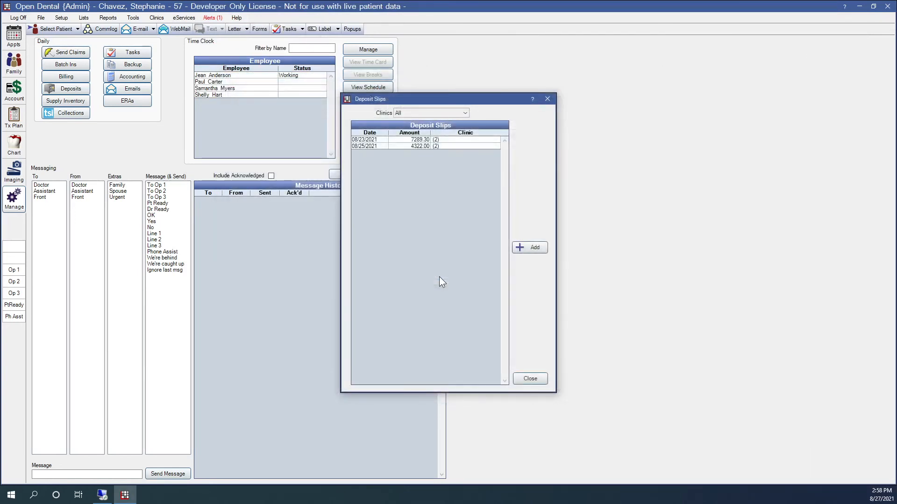
left_click(537, 380)
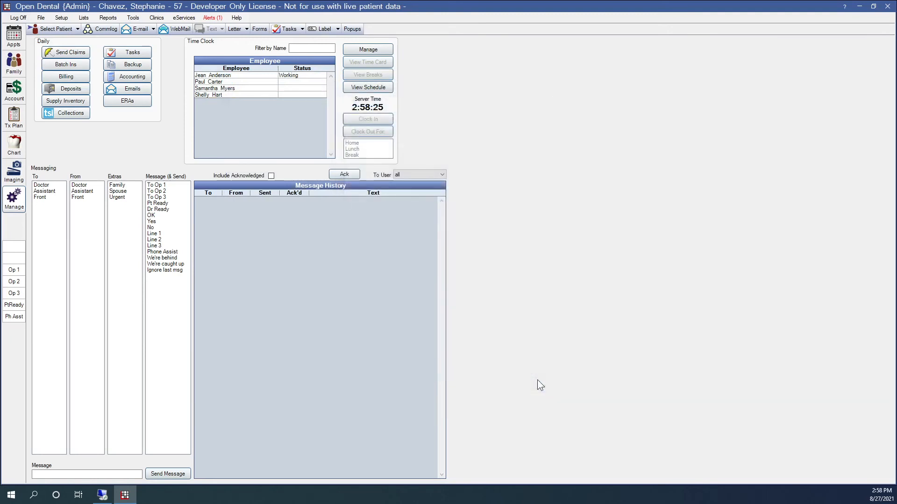
left_click(19, 98)
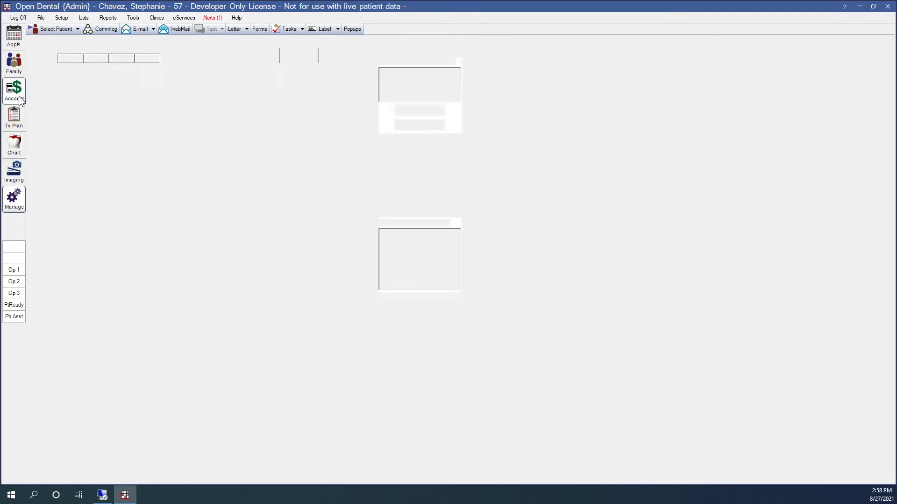
- Delete the 260.00 insurance check attached to the 08/05/2021 claim
double_click(194, 163)
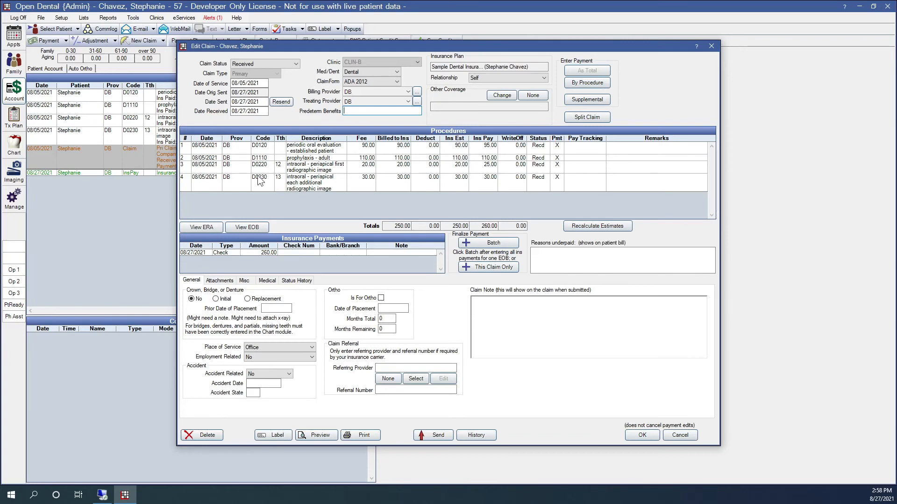
double_click(254, 251)
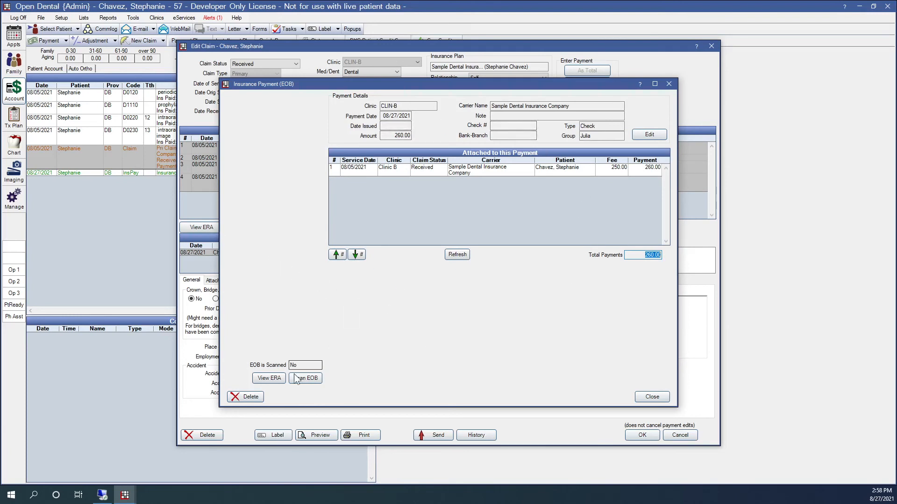
left_click(253, 397)
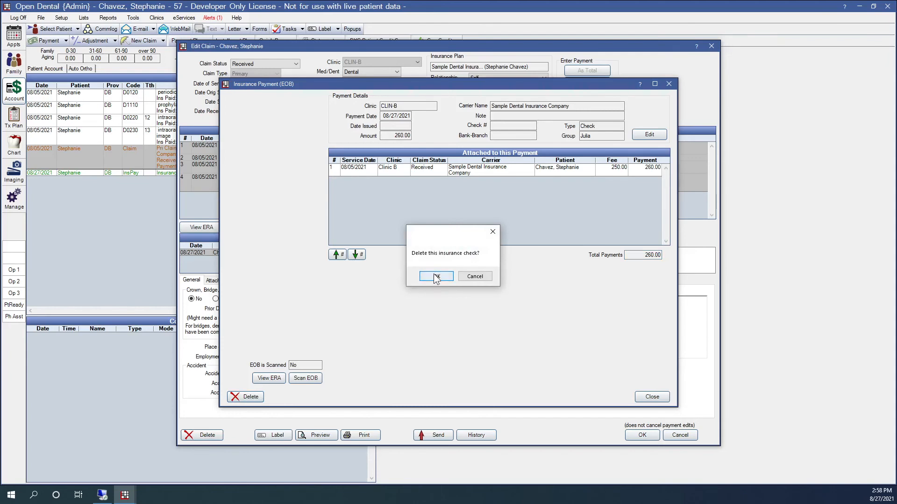
left_click(434, 276)
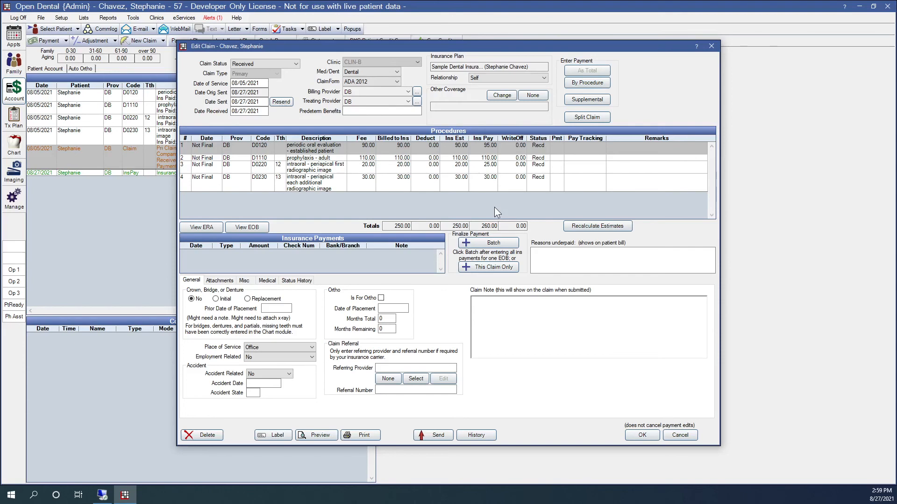
- Change Insurance Paid to 90.00 for D0120 and 20.00 for D0220
double_click(484, 145)
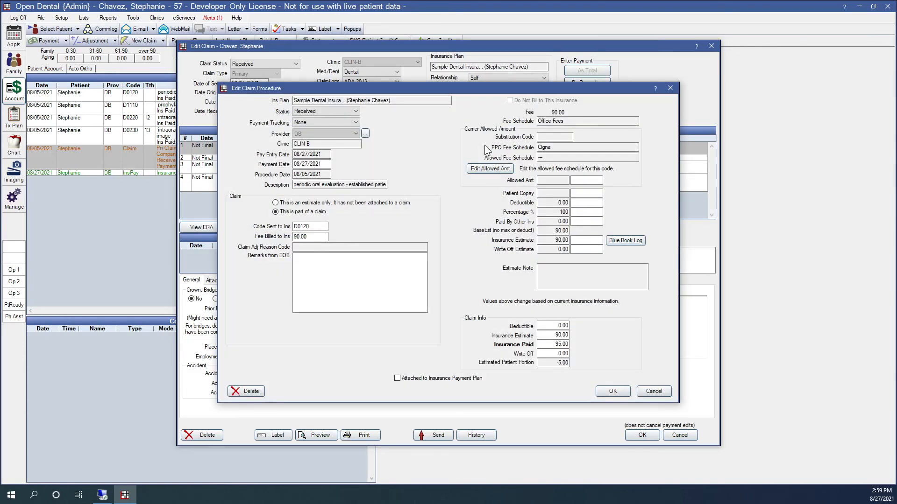
double_click(552, 345)
type("90.00")
left_click(620, 395)
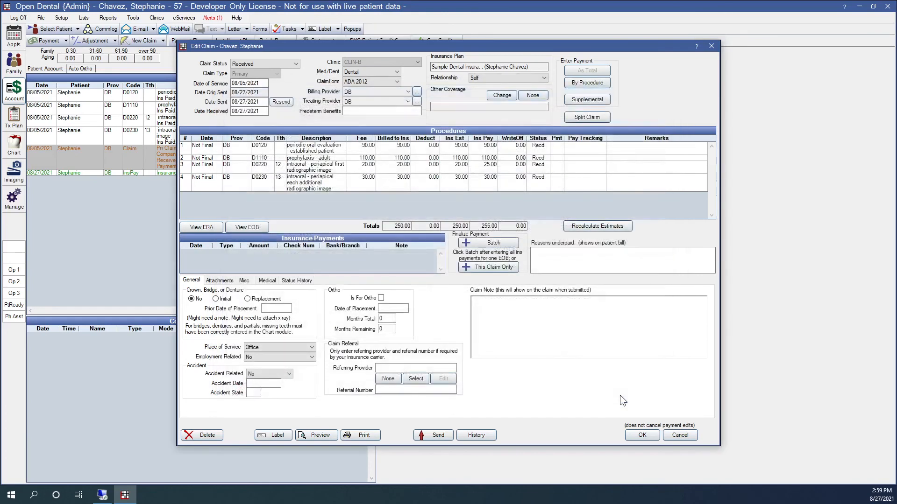
left_click(492, 170)
double_click(492, 169)
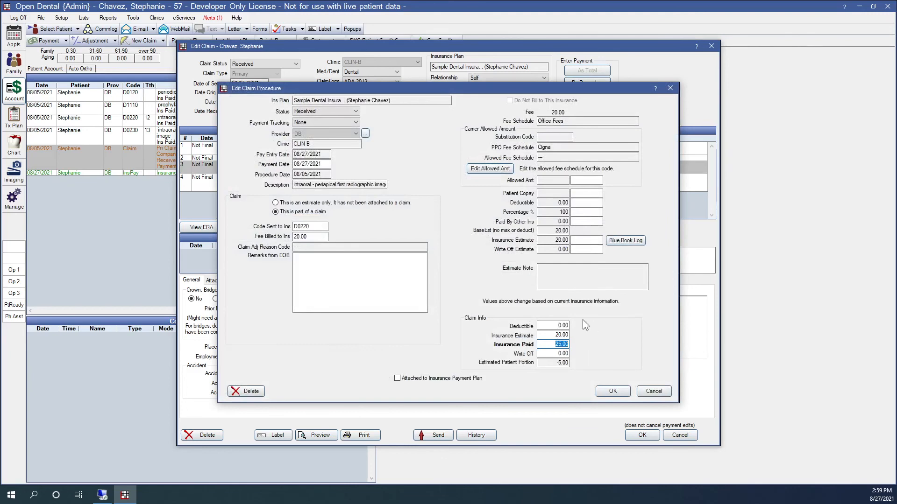
type("20.00")
left_click(611, 391)
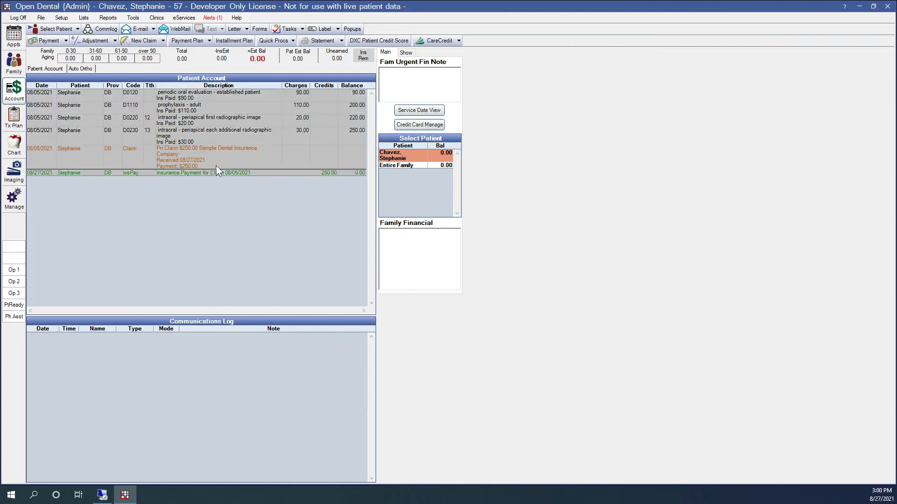
- Check the claim's new 250.00 insurance payment, then close the claim
double_click(216, 165)
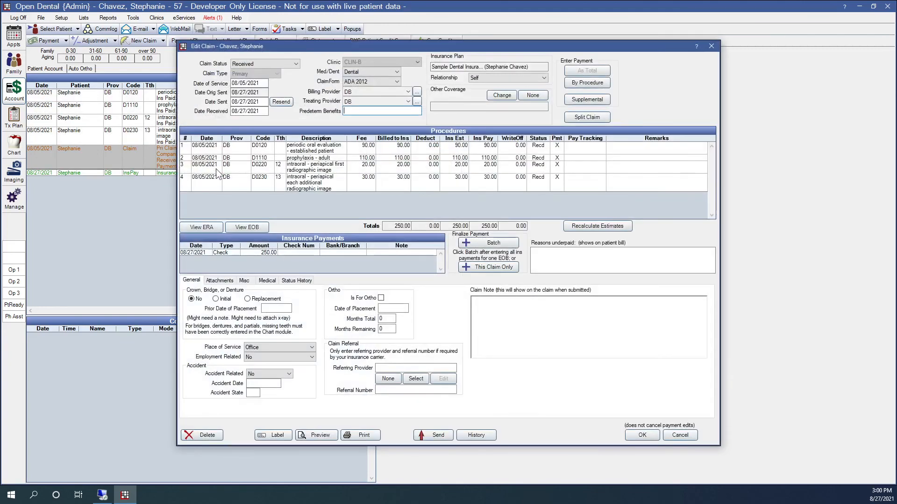
double_click(243, 253)
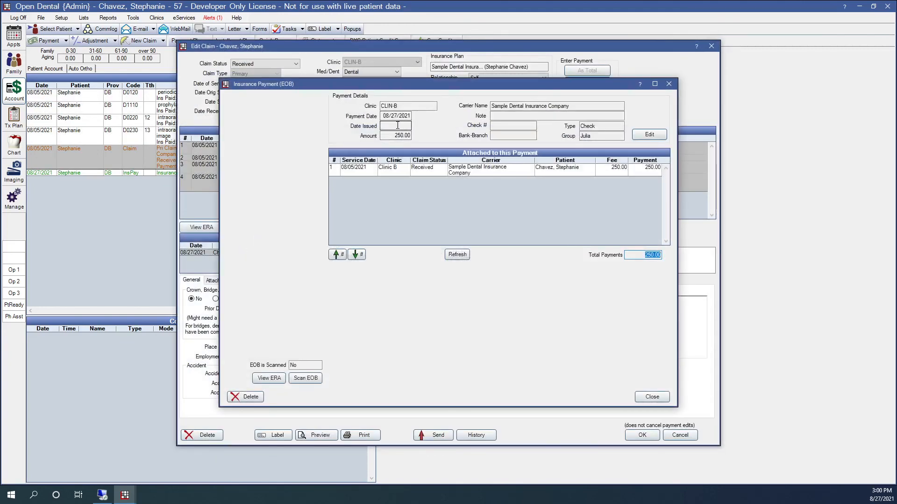
left_click_drag(411, 116, 382, 119)
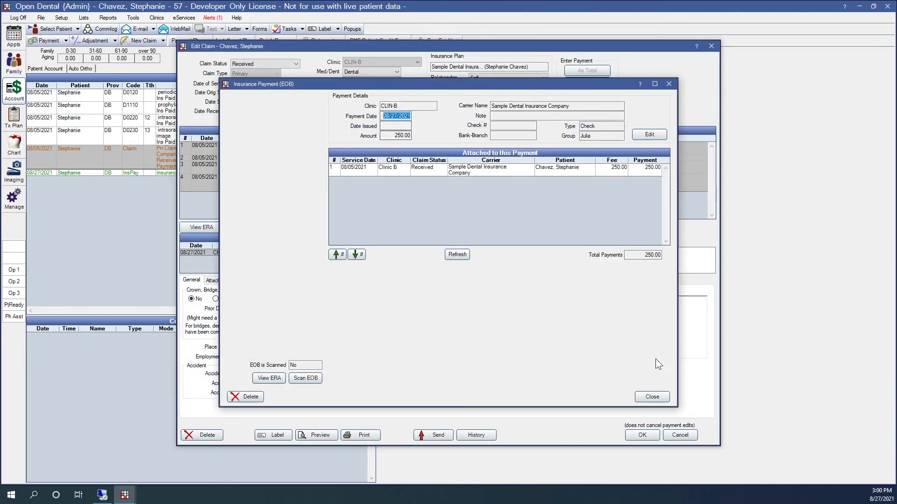
left_click(652, 396)
left_click(681, 435)
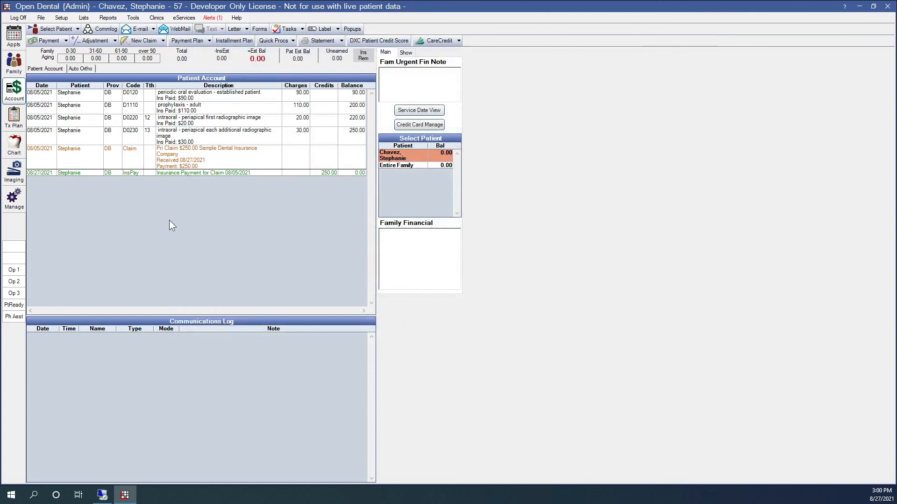
- Create a new 1415.00 deposit slip without the -150.00 Delta Dental item, matching the snip
left_click(18, 203)
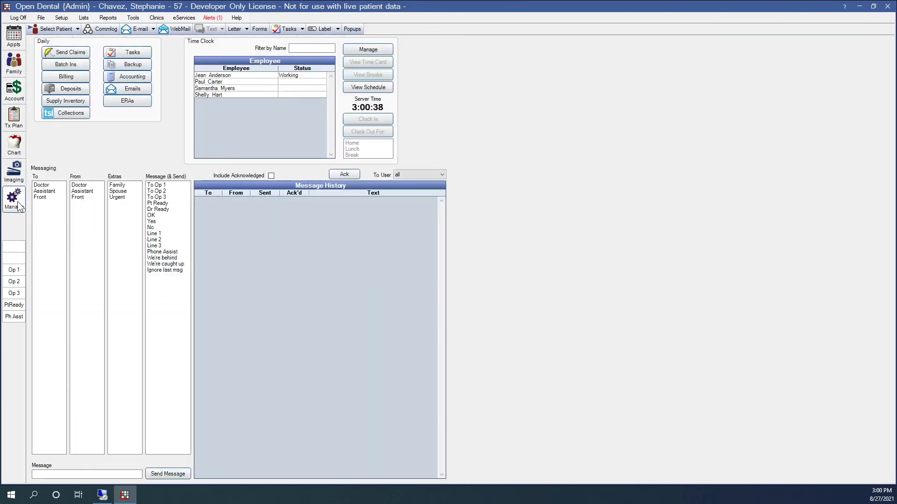
left_click(70, 90)
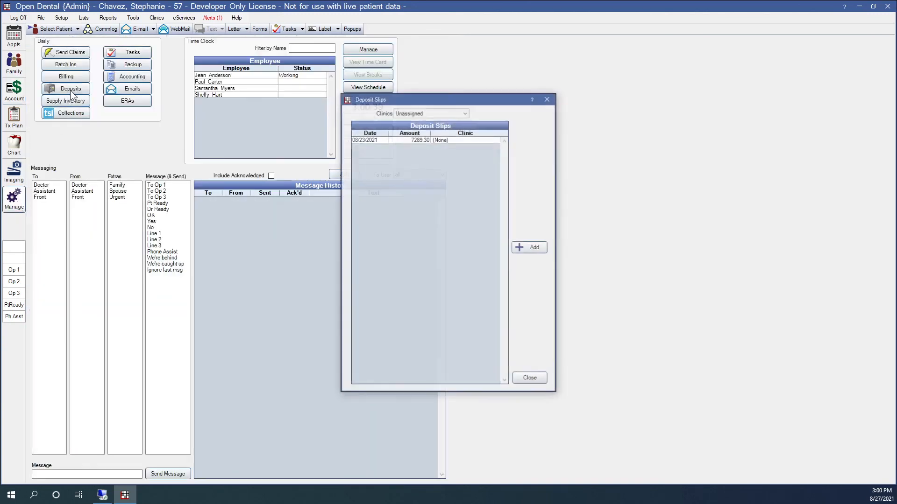
left_click(535, 248)
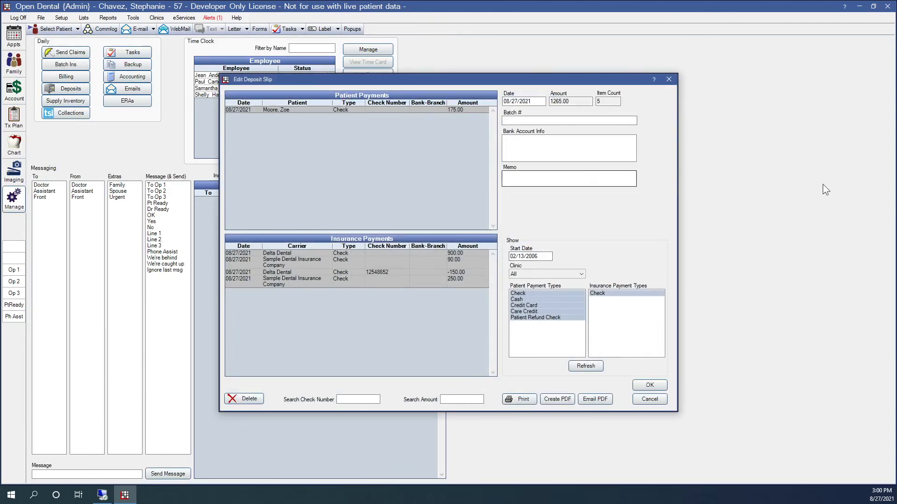
left_click_drag(466, 81, 259, 88)
left_click_drag(896, 21, 545, 32)
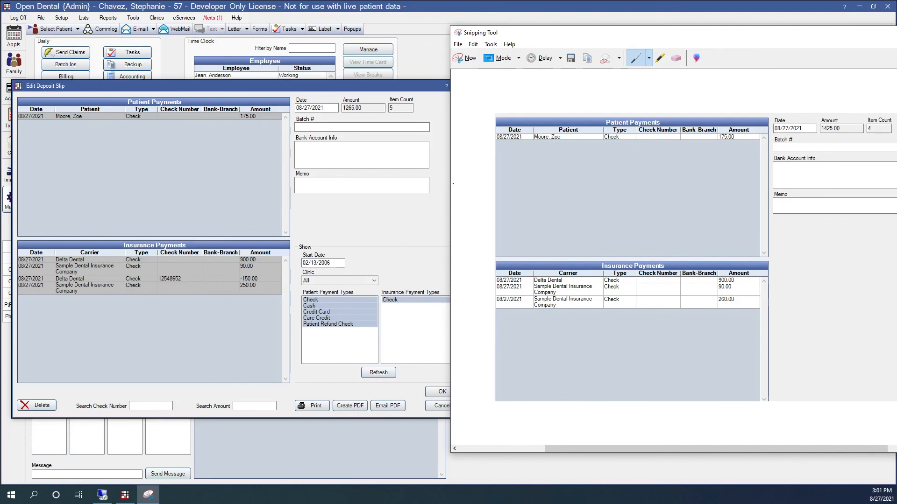
left_click(172, 279)
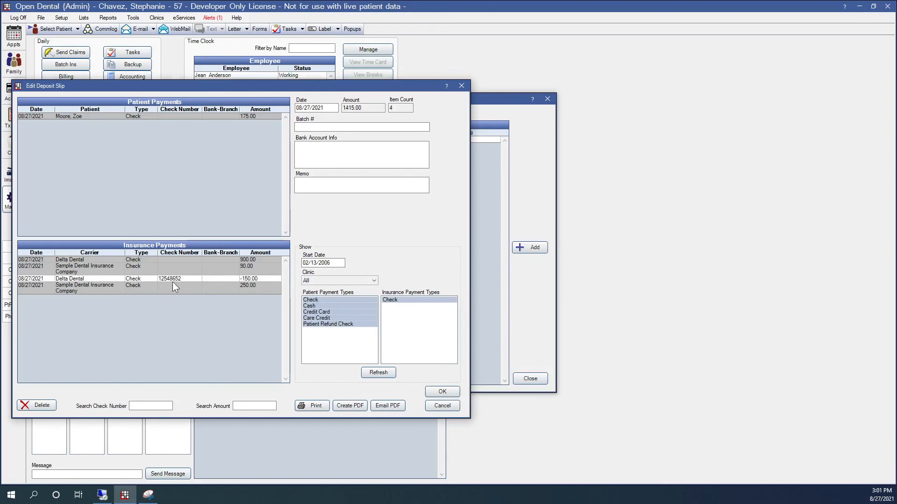
left_click(156, 498)
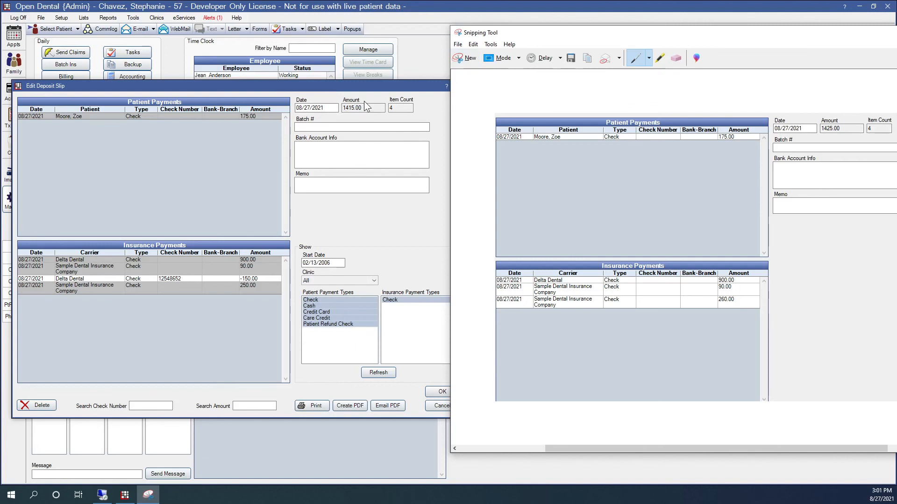
left_click(433, 391)
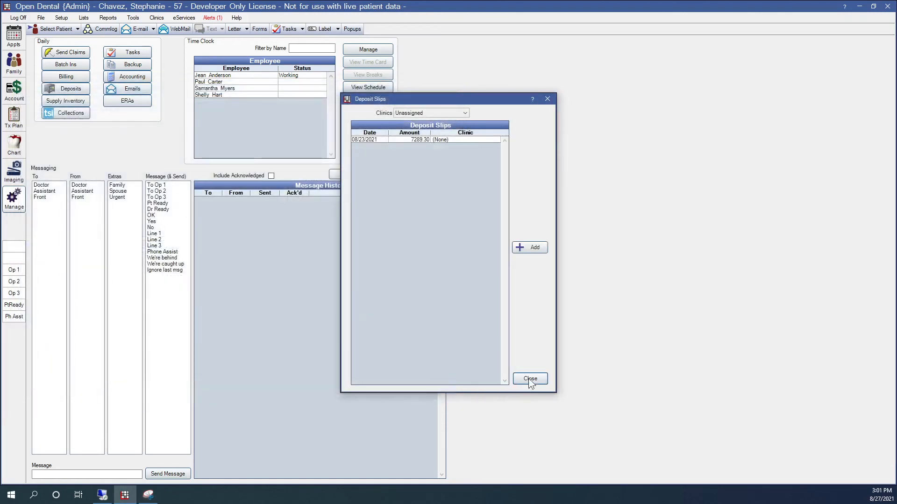
- Close the deposit slips list and go back to the patient's Account ledger
left_click(529, 378)
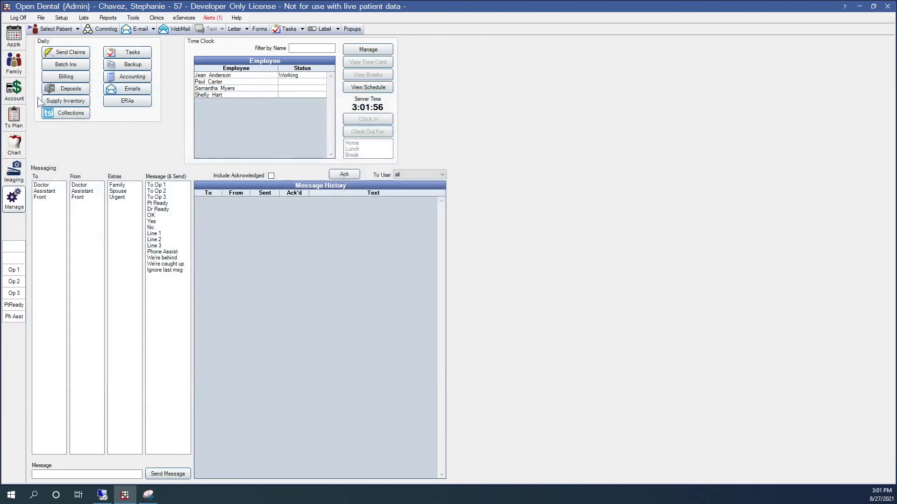
left_click(23, 91)
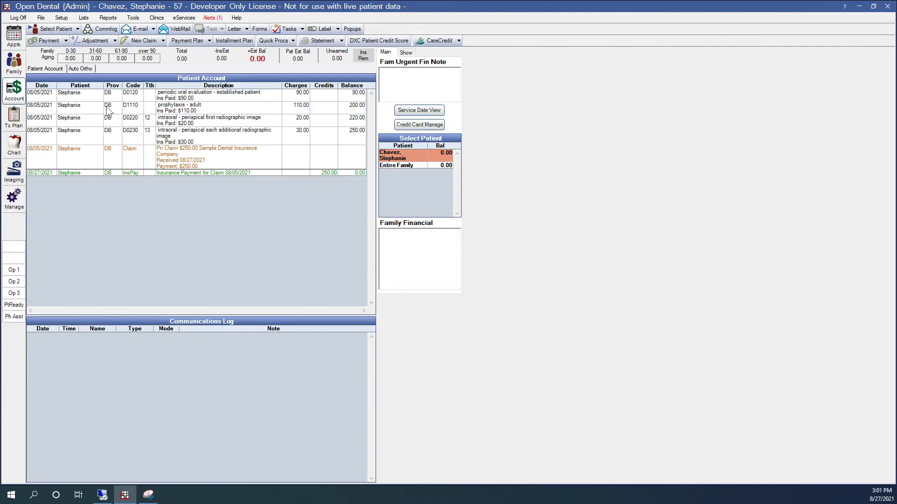